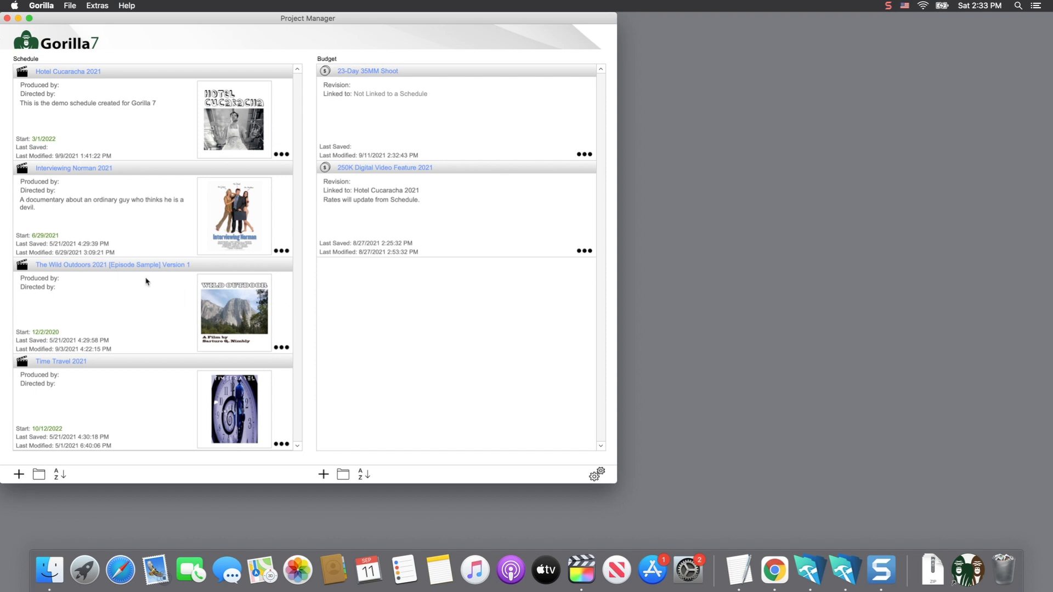
Step: Open the schedule "The Wild Outdoors 2021 [Episode Sample] Version 1"
left_click(124, 266)
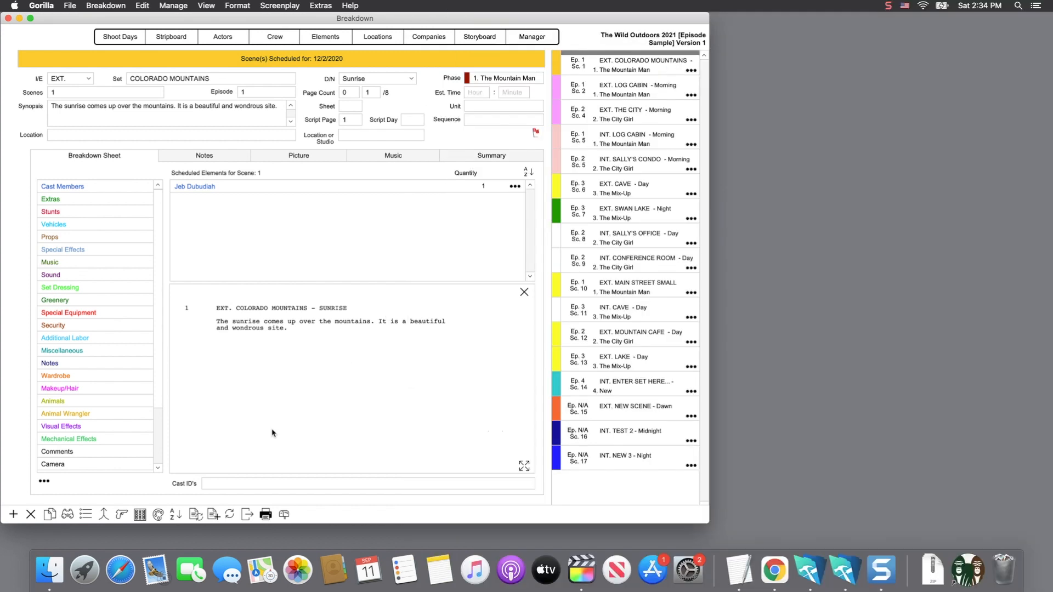
left_click(179, 517)
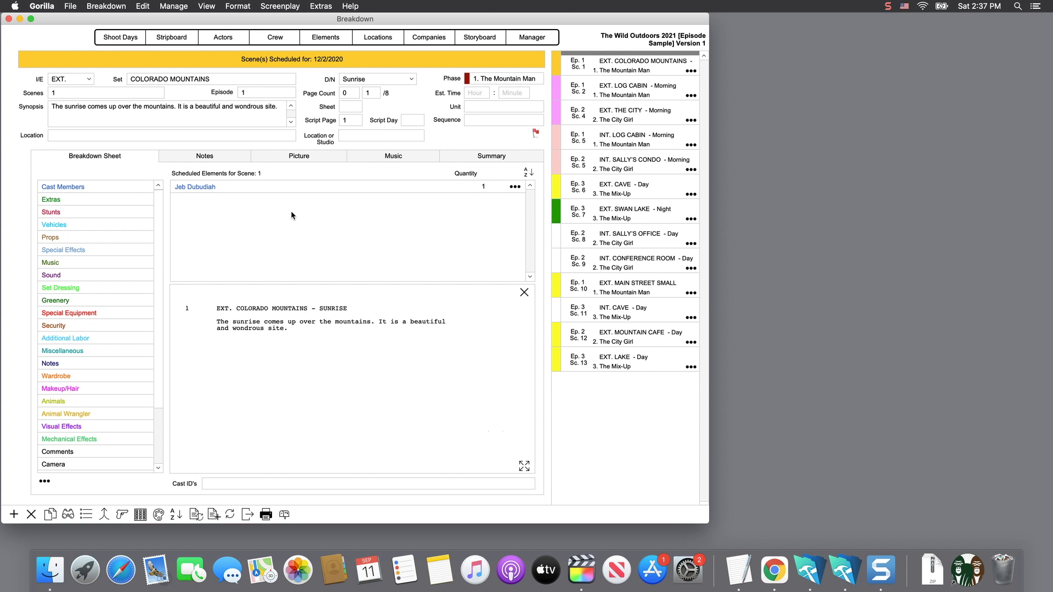
Step: Review the episode list from scene 1's breakdown sheet and inspect the details of episode 1, The Mountain Man
left_click(258, 93)
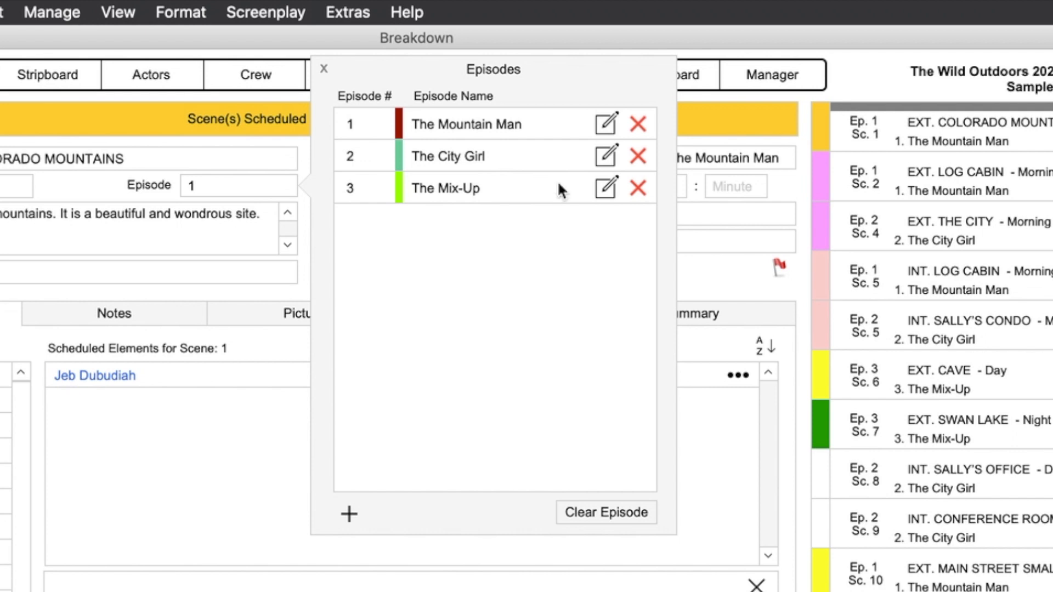
left_click(605, 127)
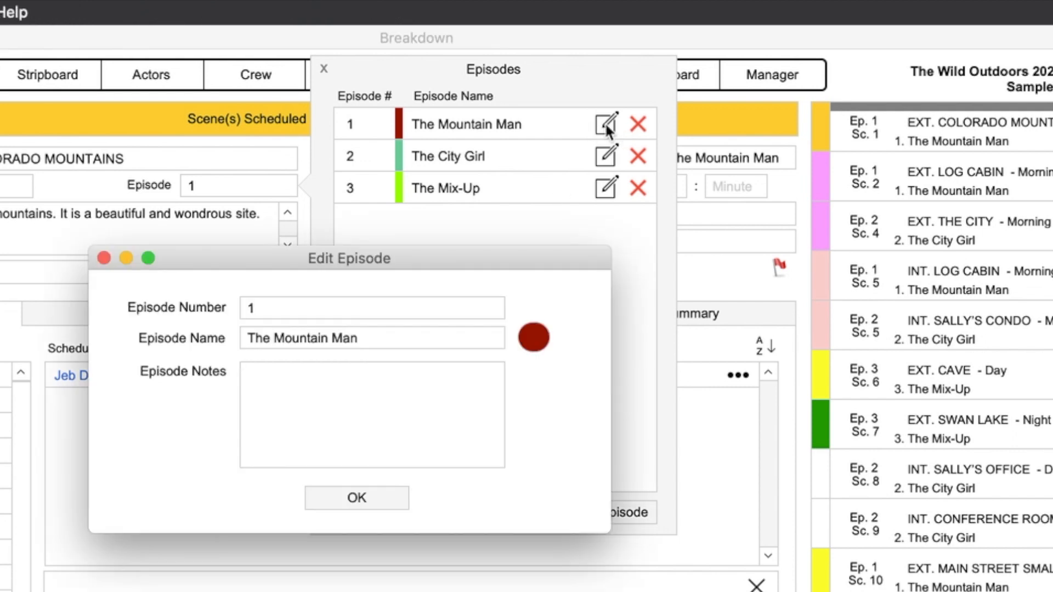
left_click(358, 387)
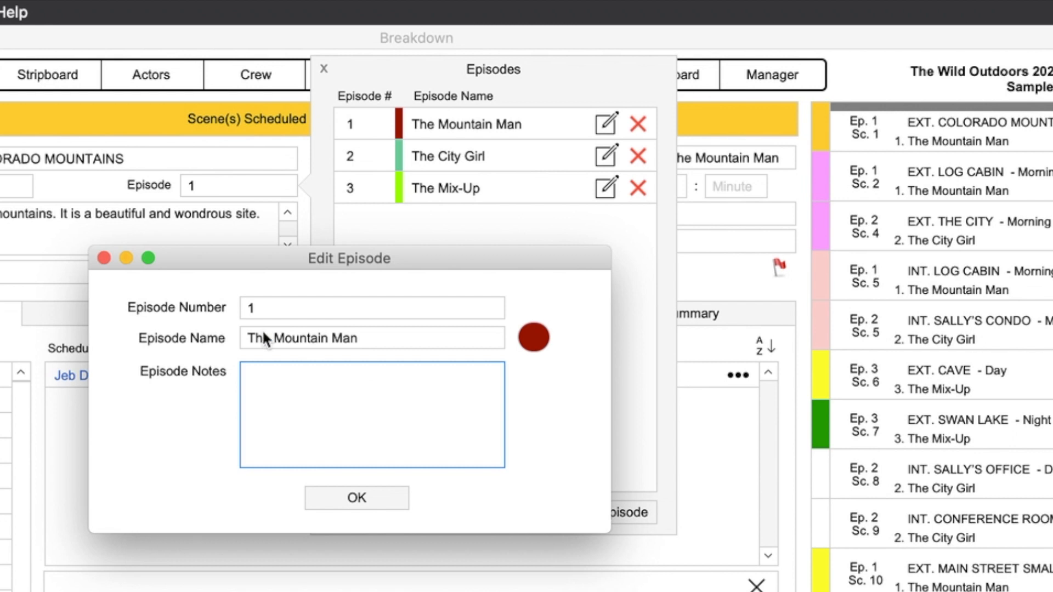
left_click(104, 258)
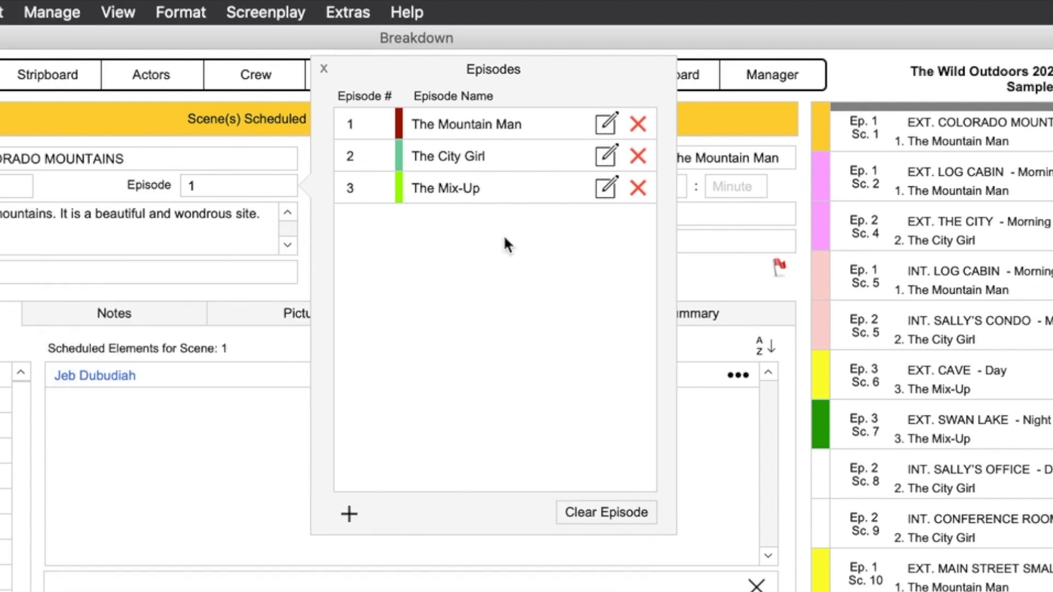
left_click(324, 68)
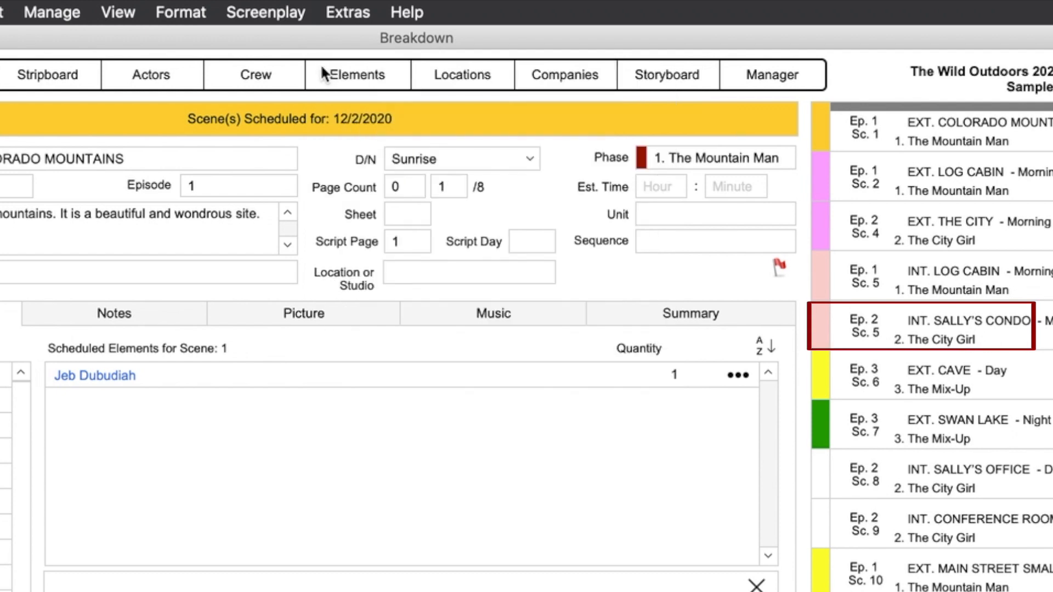
Step: View the Sally's Condo scene 5 and Cave scene 6 breakdown sheets, and look over the December 2020 shoot days calendar
left_click(939, 323)
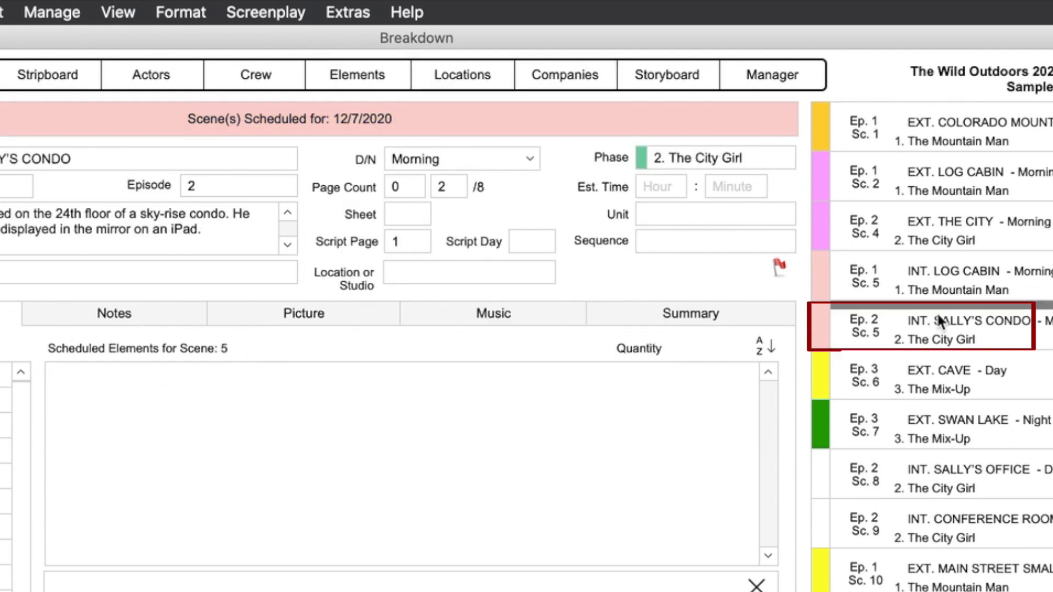
left_click(937, 367)
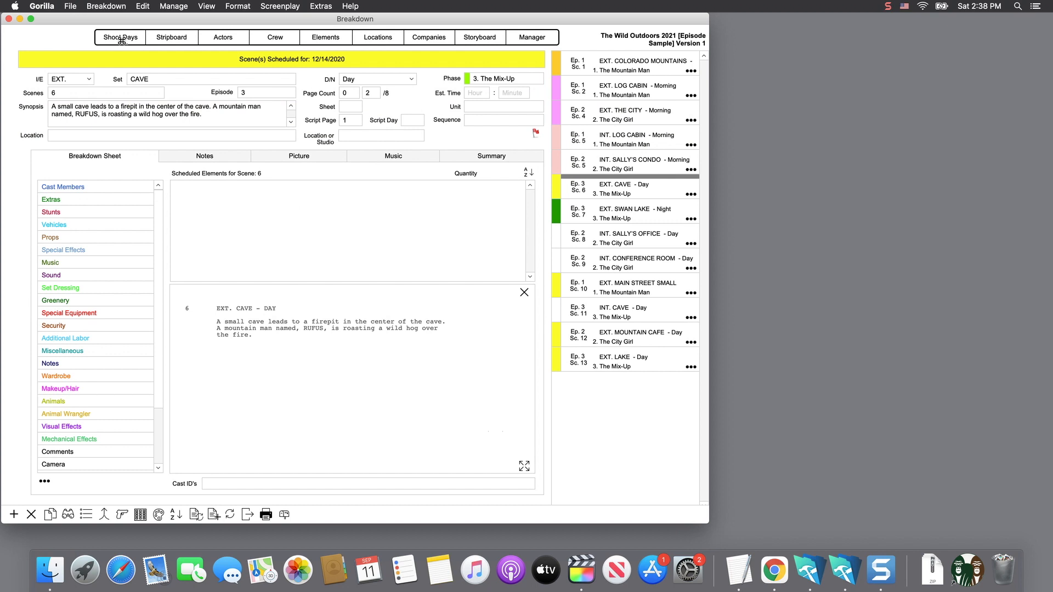
left_click(121, 37)
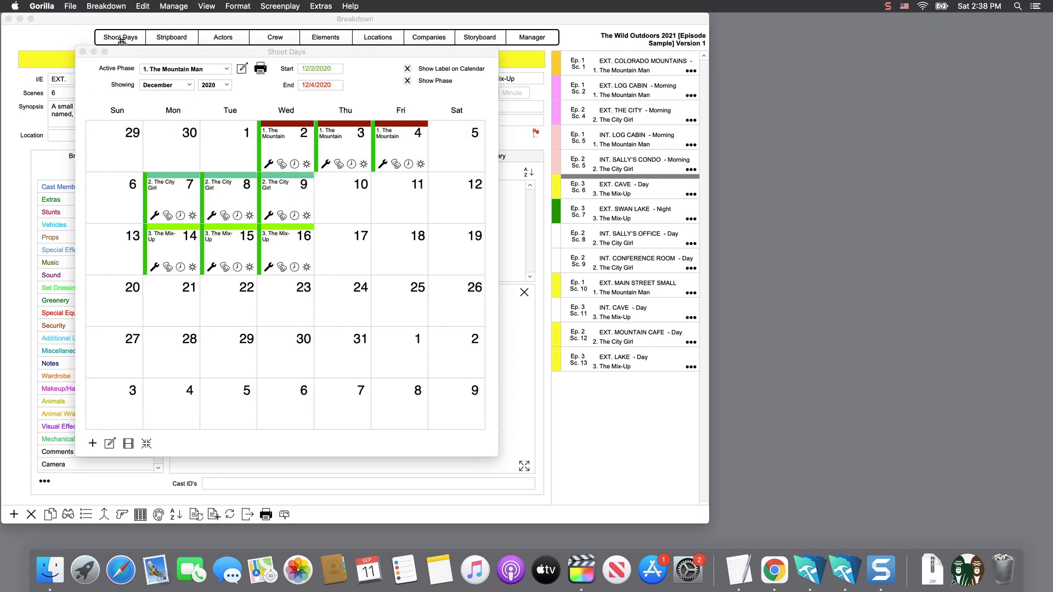
left_click(354, 108)
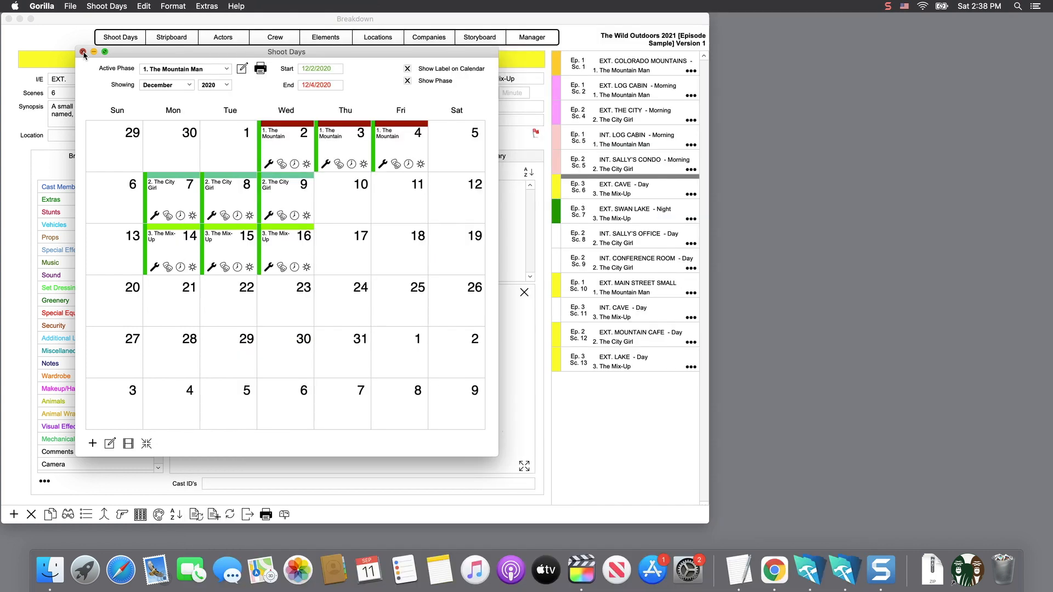
left_click(83, 54)
Step: Create an episode with number 4 and the name "New Episode"
left_click(259, 92)
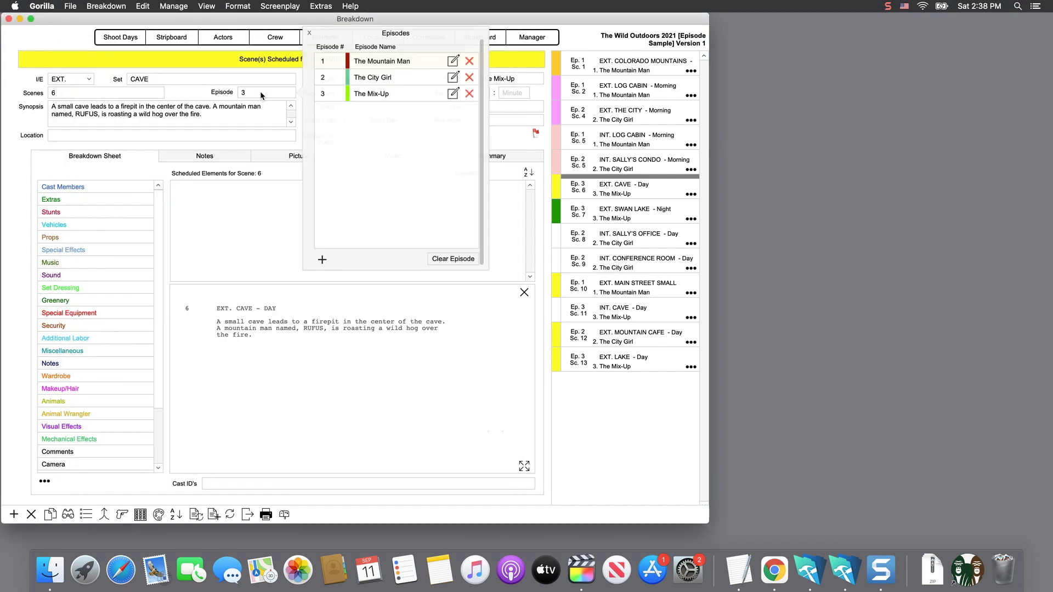
left_click(321, 257)
type("4")
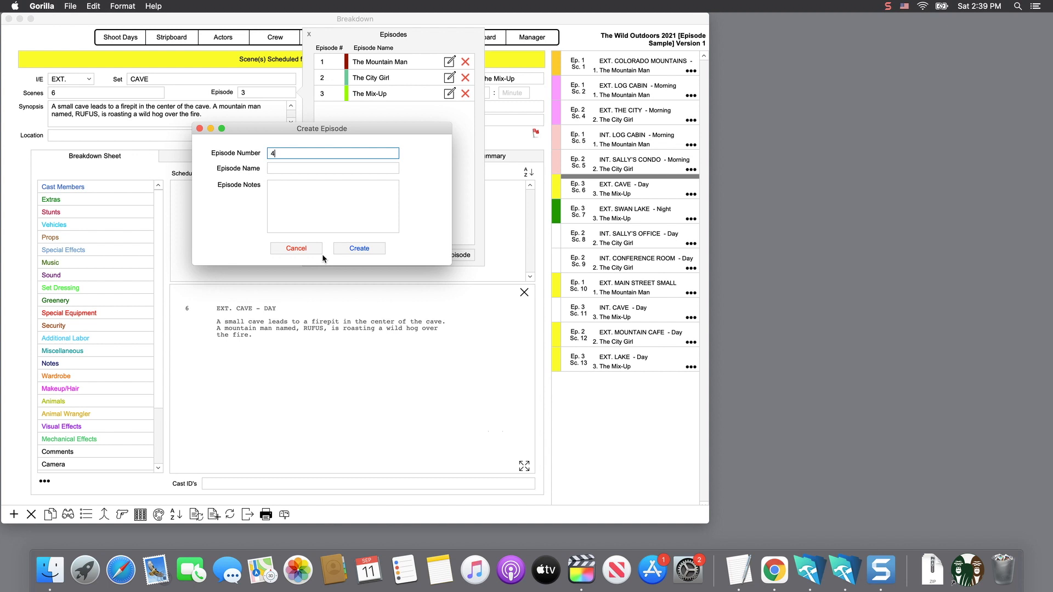
left_click(278, 170)
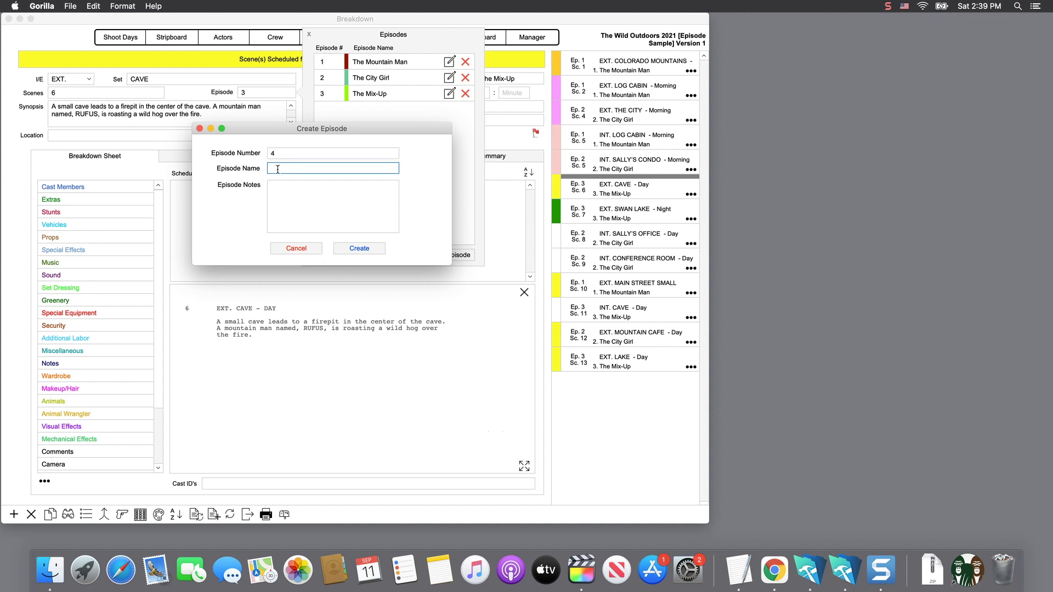
type("New Episode")
left_click(355, 247)
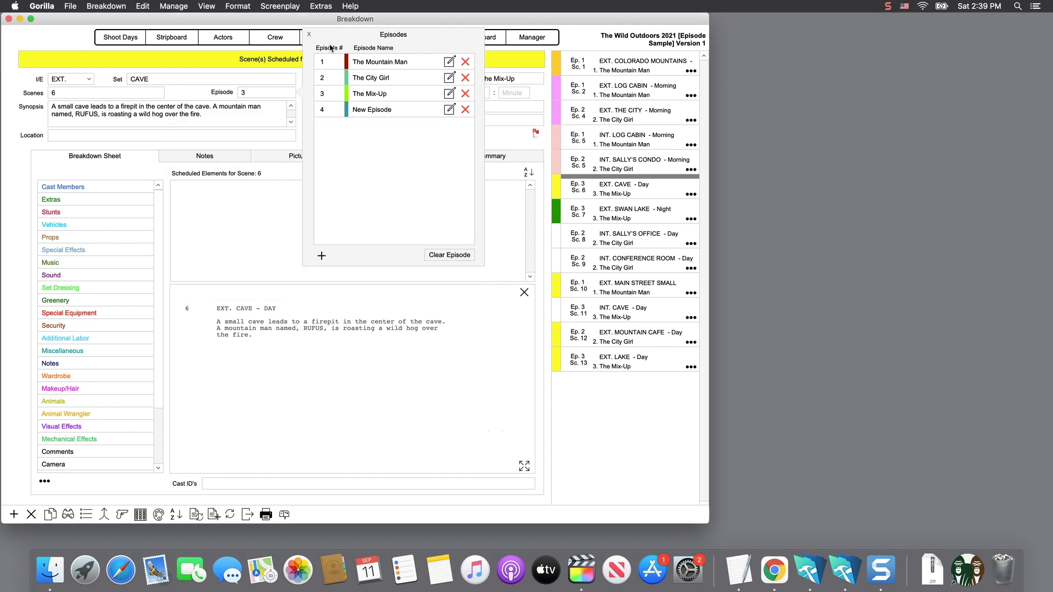
left_click(309, 35)
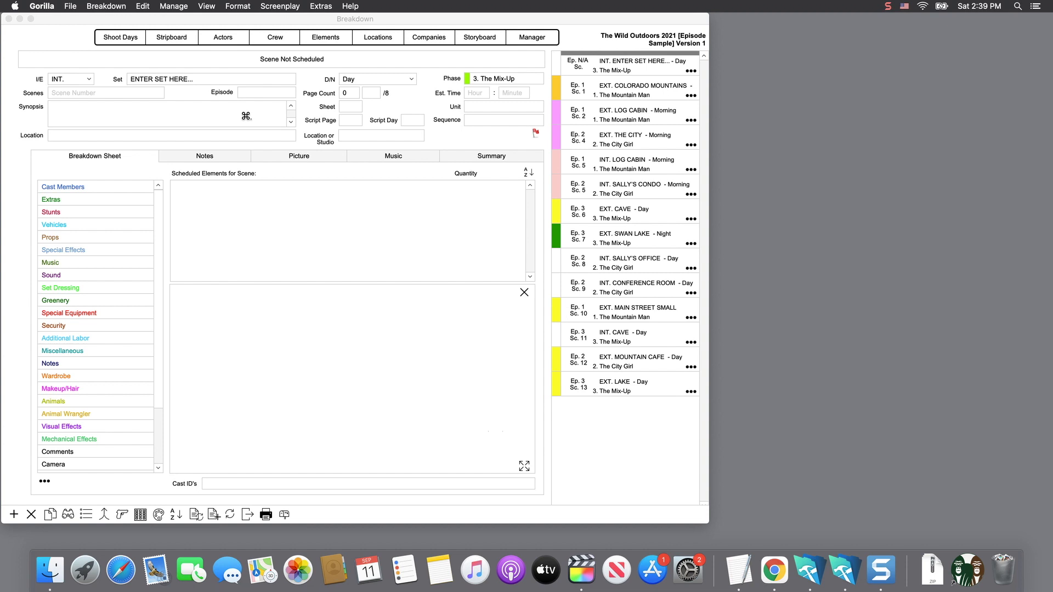
Step: Assign episode 4, New Episode, to the new blank breakdown sheet and check which production phases are available for it
left_click(245, 92)
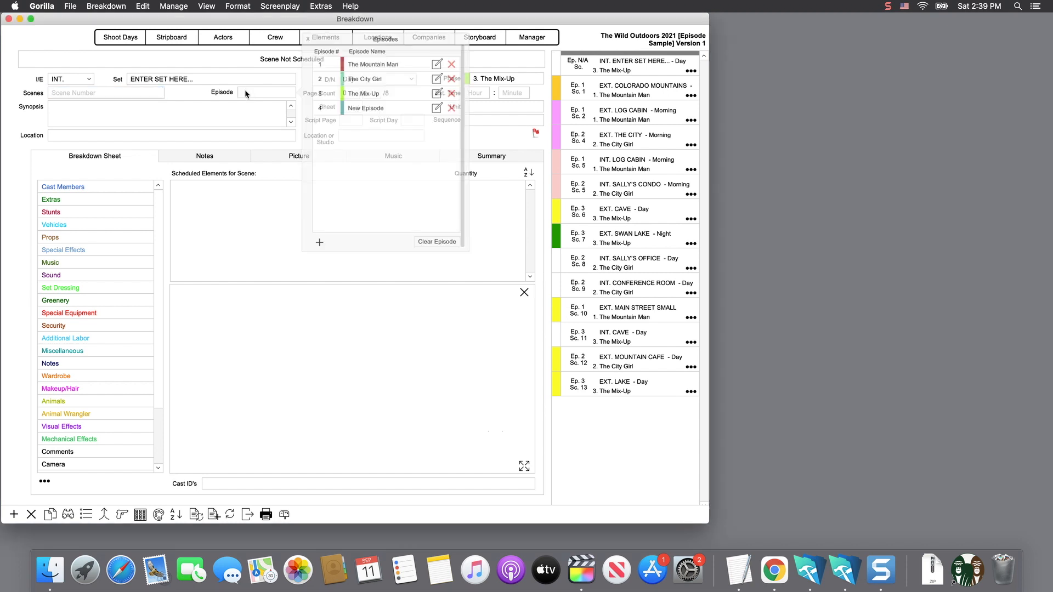
left_click(339, 107)
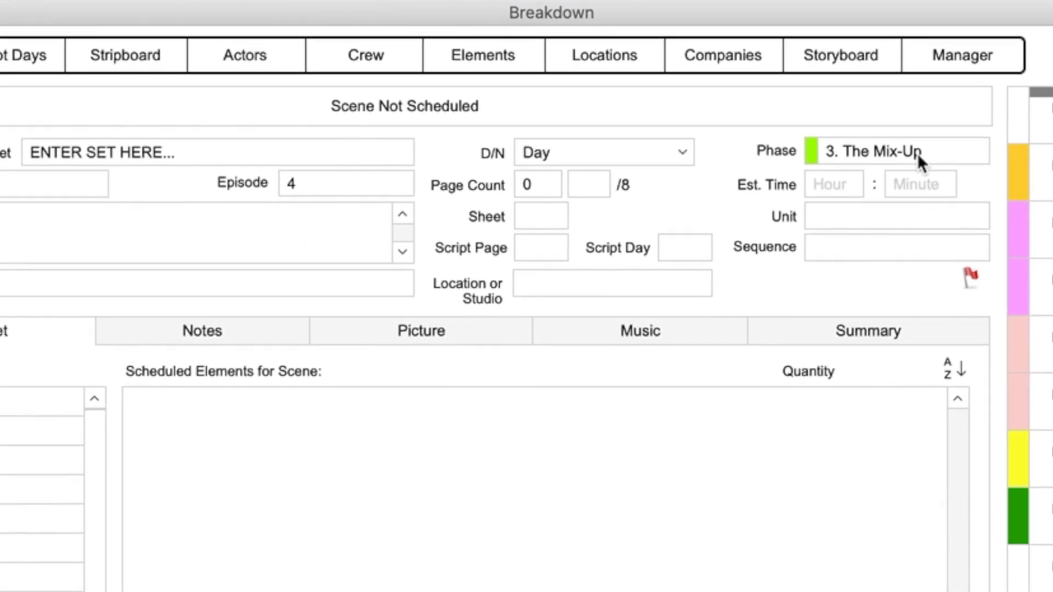
left_click(917, 153)
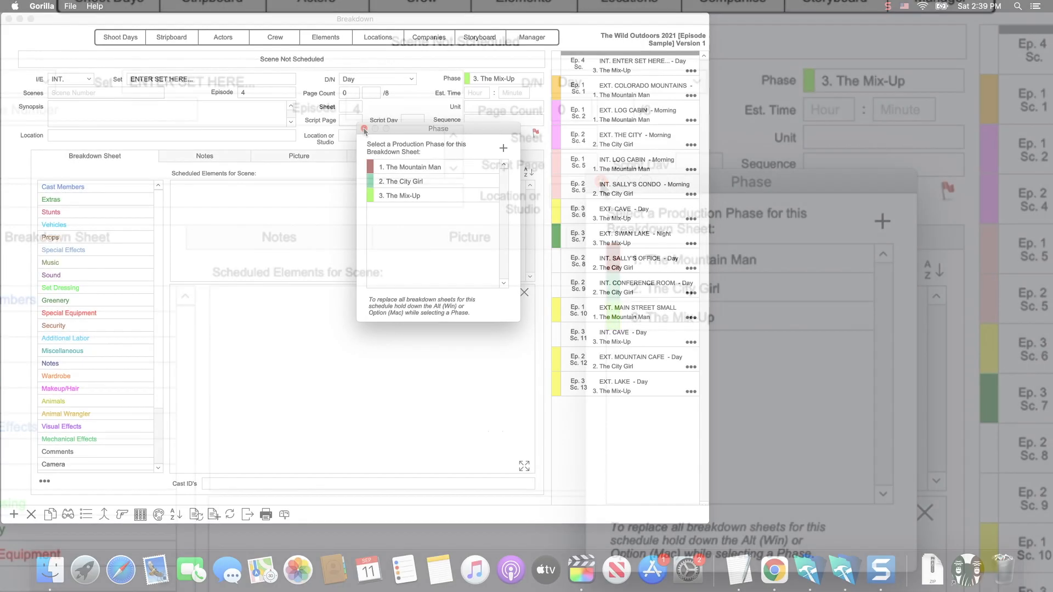
left_click(600, 181)
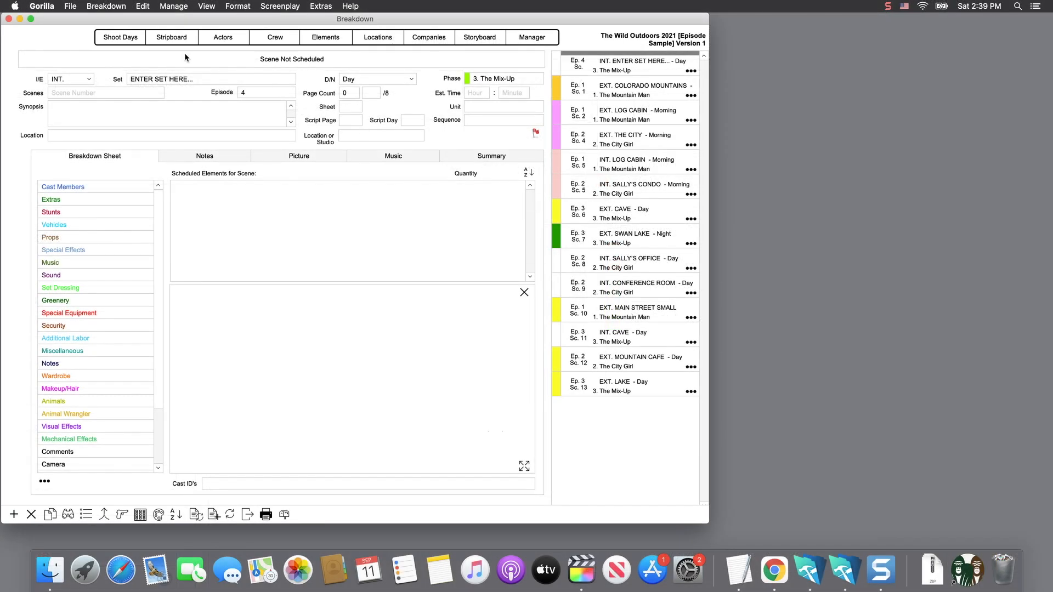
Step: Start a new shoot-days phase from the shoot days calendar, named "New for Tutorial" and coloured yellow
left_click(120, 39)
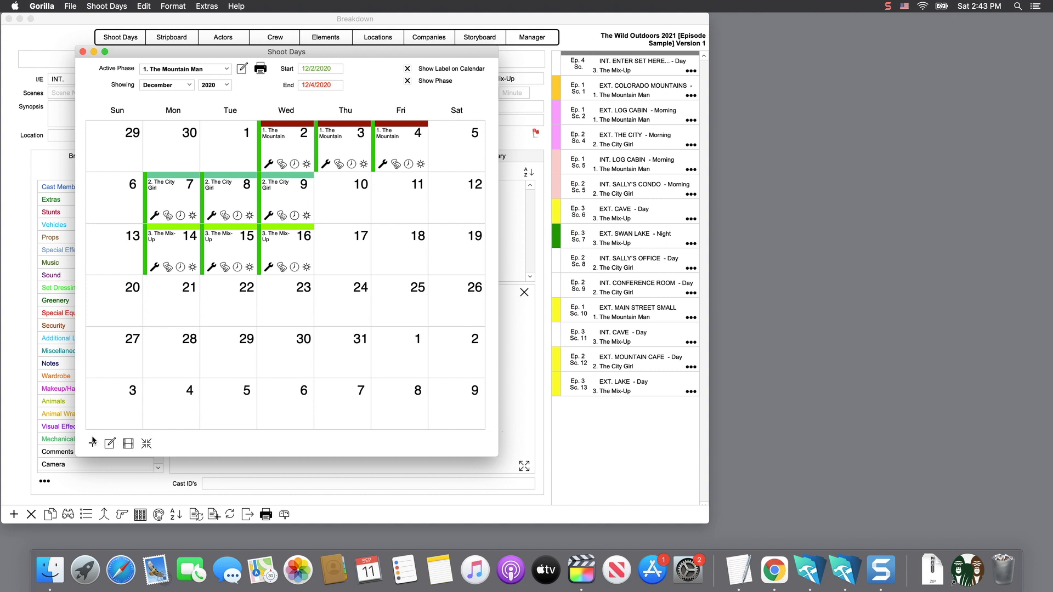
left_click(93, 442)
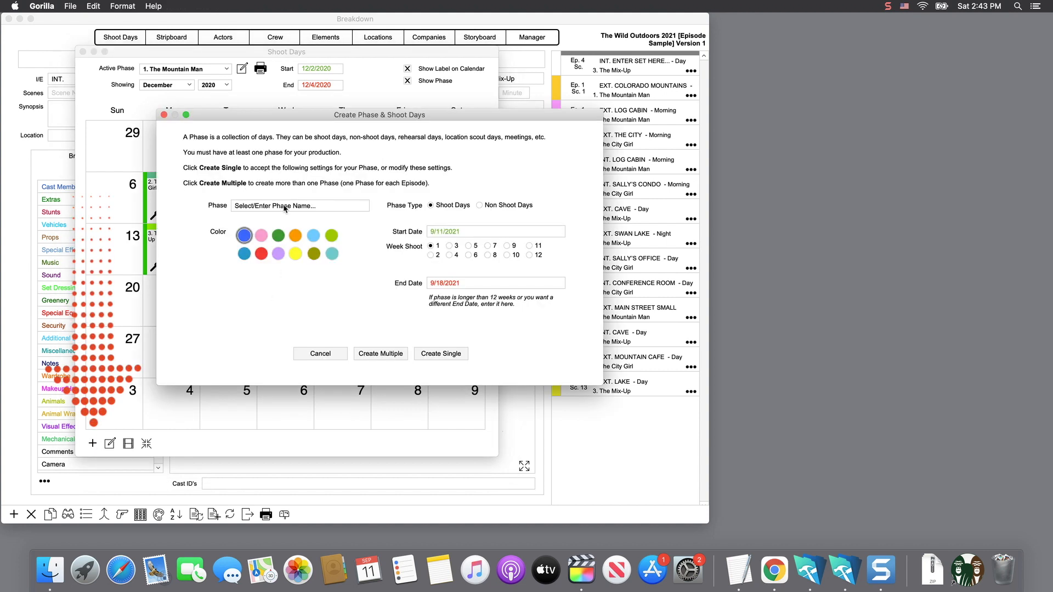
left_click(311, 209)
type("New for ")
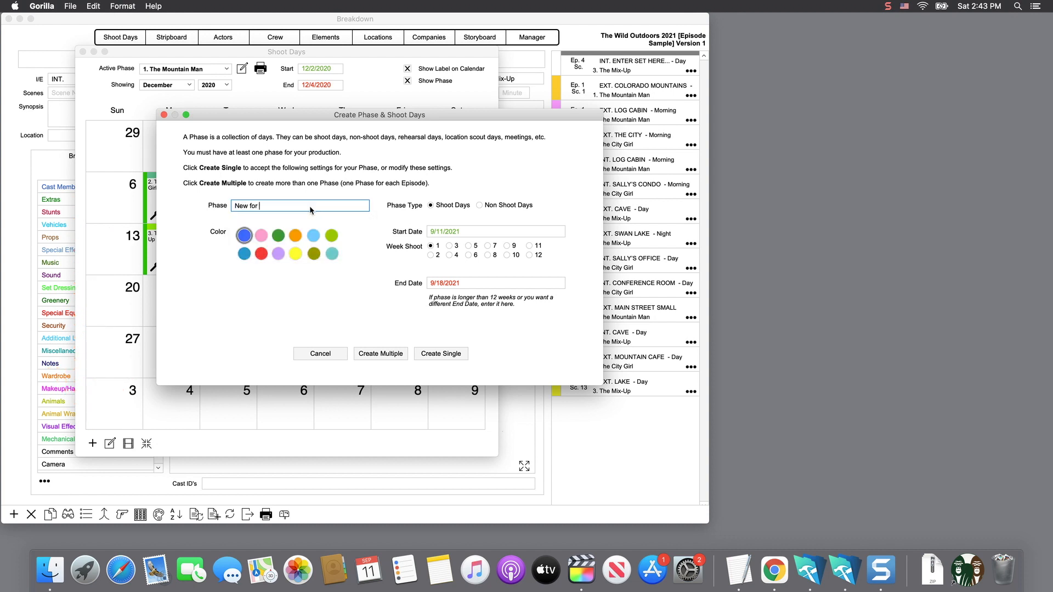
type("Tutorial")
left_click(295, 253)
Step: Set the new phase's start date to 12/21/2020 and end date to 12/23/2020, and create the phase
left_click(434, 231)
left_click(435, 231)
type("12/21/202")
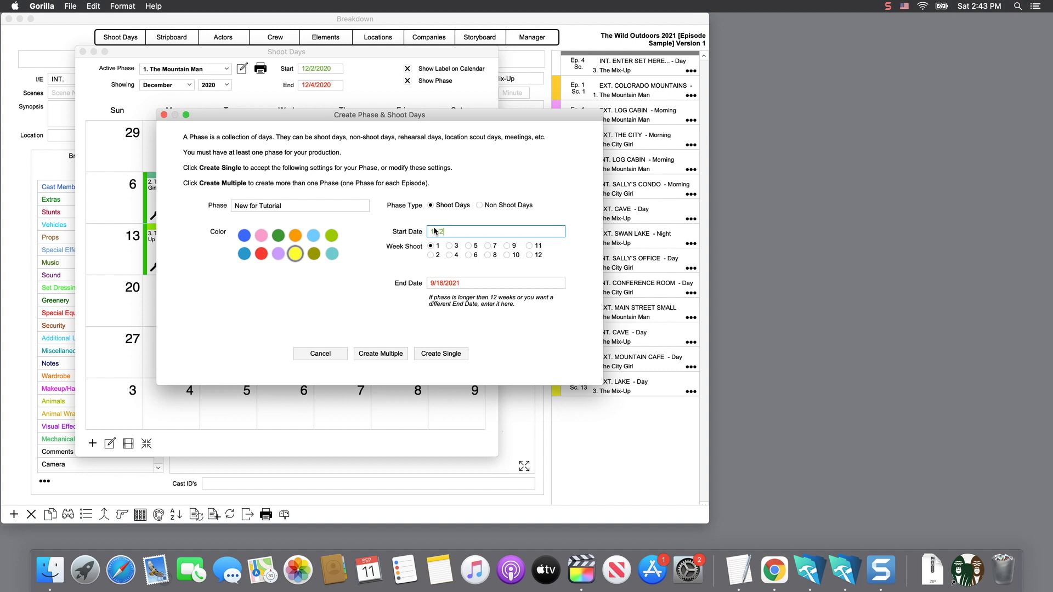
type("0")
left_click(445, 283)
left_click(445, 282)
type("12/21/202")
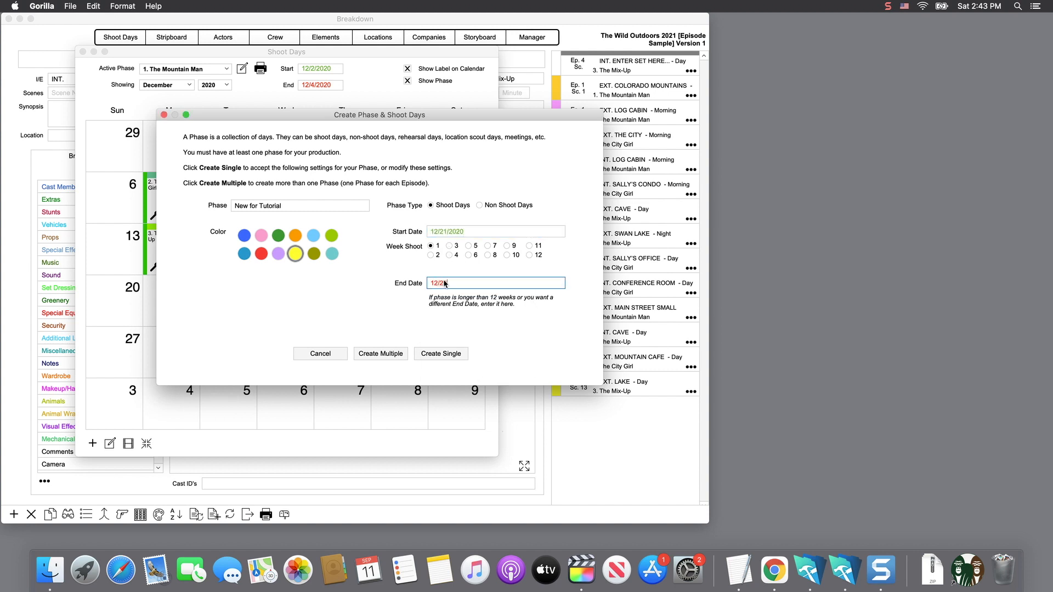
type("020")
left_click(443, 320)
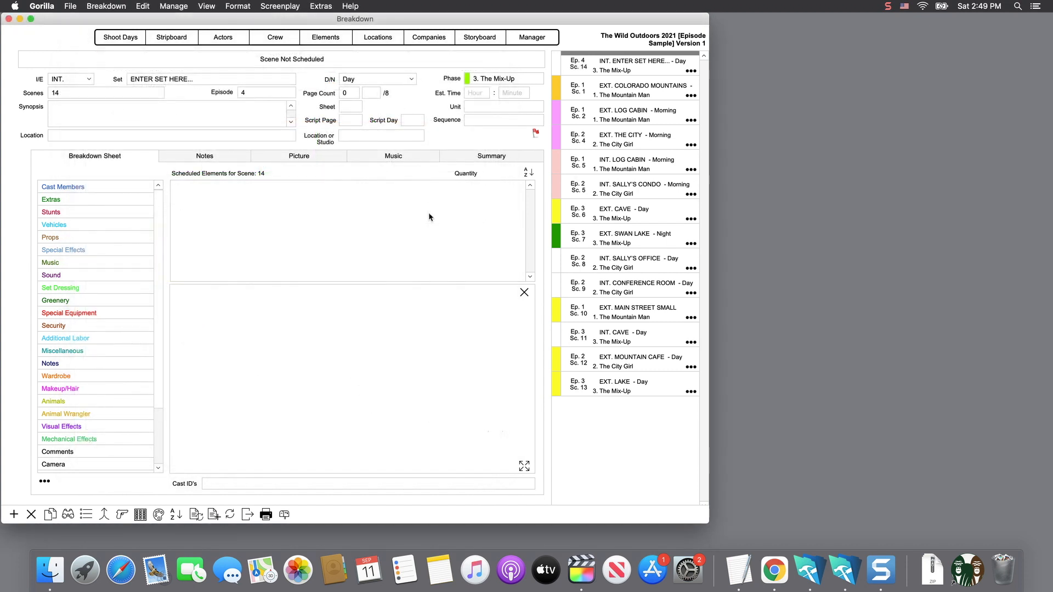
Step: Change scene 14's production phase to New for Tutorial and accept the move to that phase's boards
left_click(509, 80)
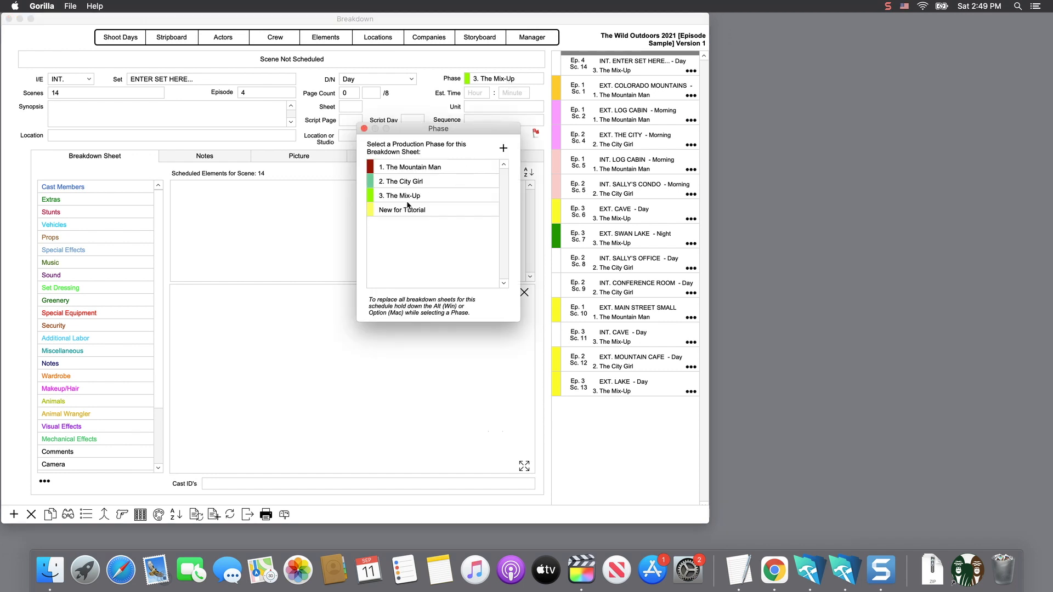
left_click(394, 210)
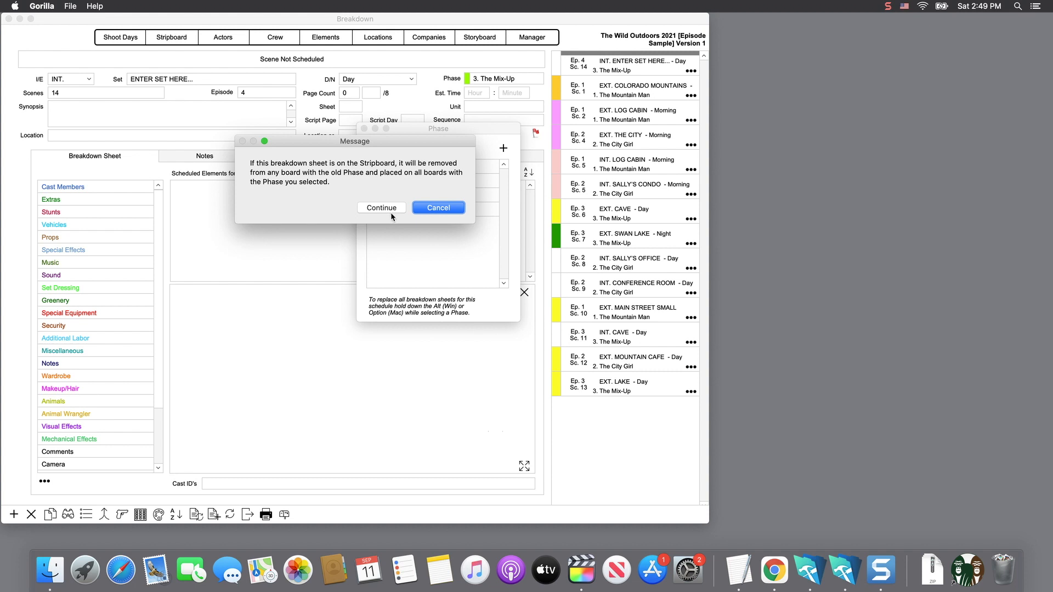
left_click(390, 212)
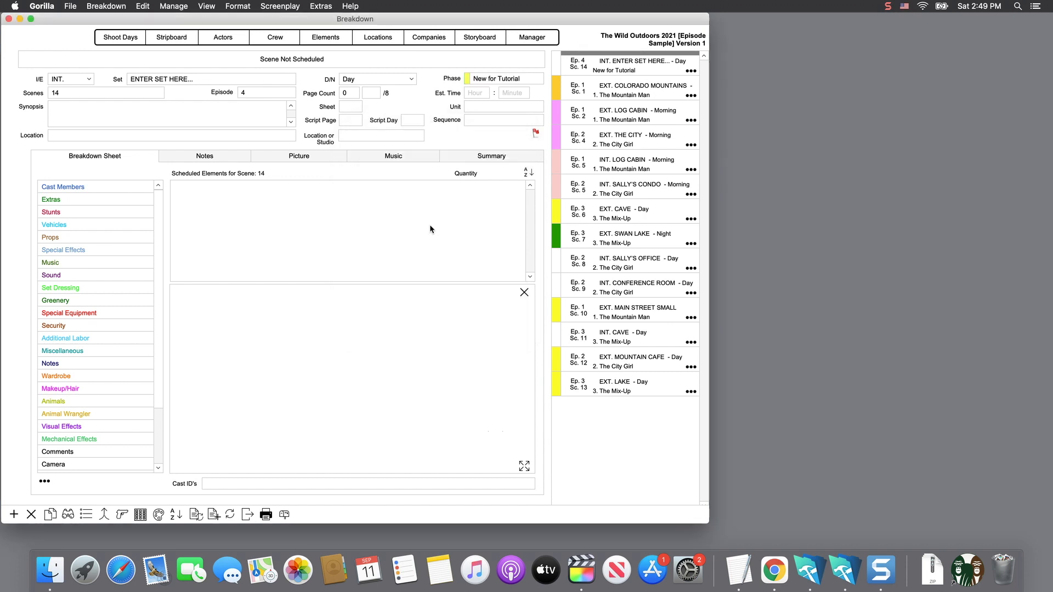
Step: Open the stripboard and view the City Girl Episode and Mix Up Episode boards
left_click(171, 36)
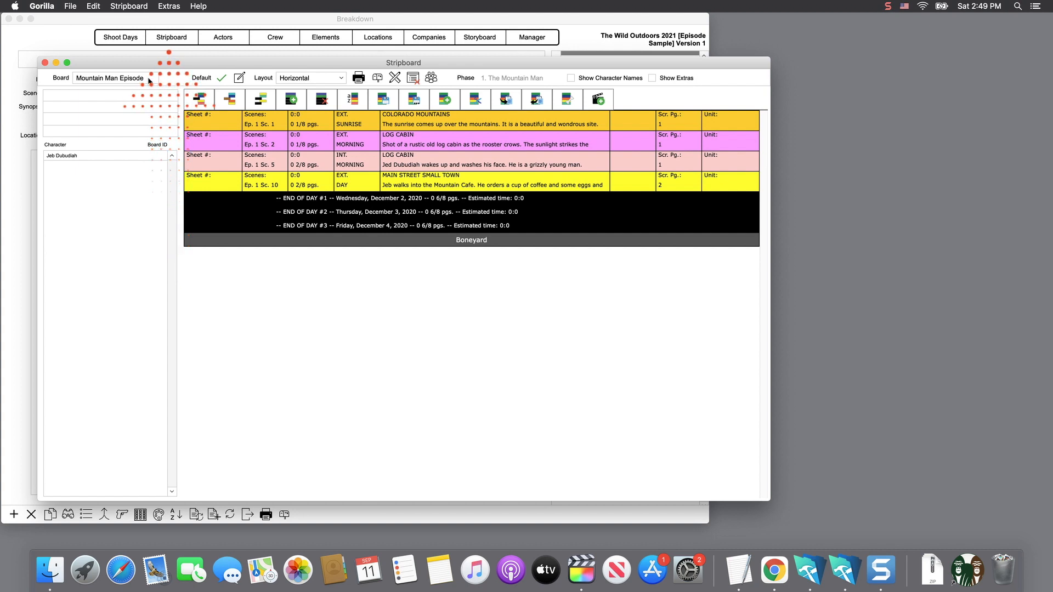
left_click(147, 77)
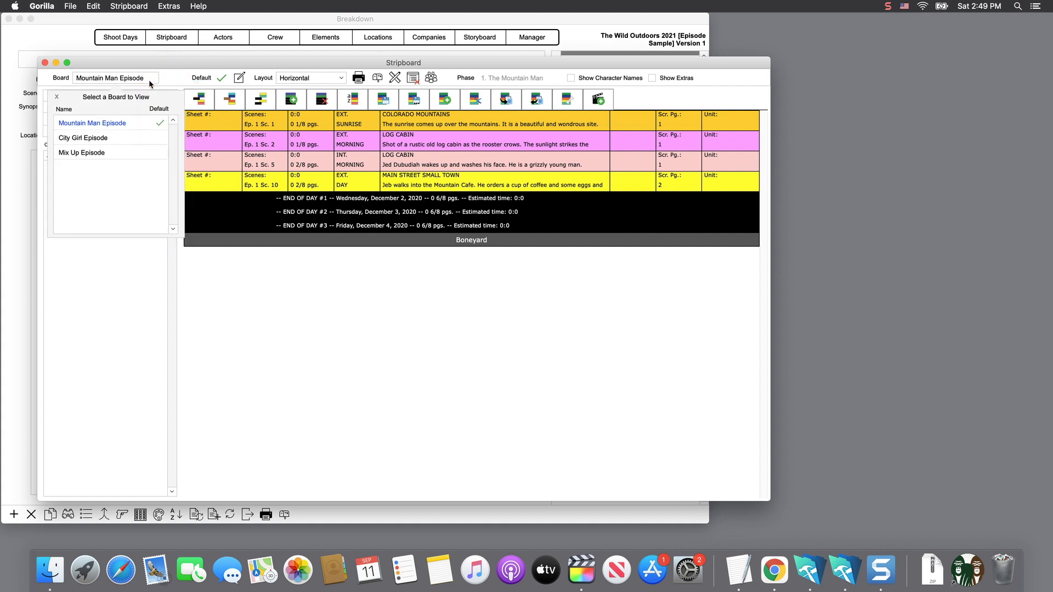
left_click(90, 138)
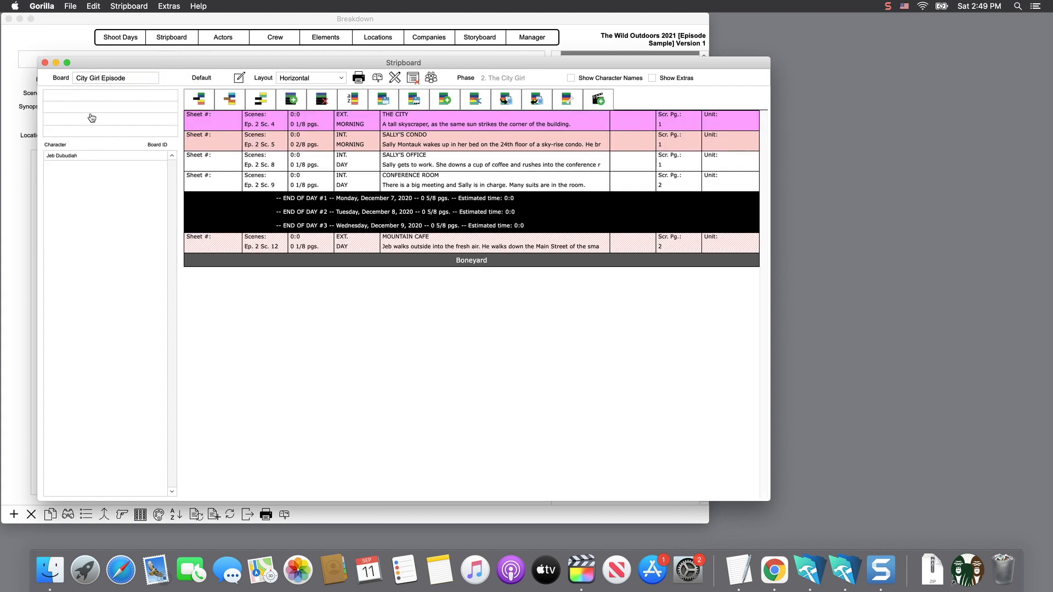
left_click(92, 79)
left_click(91, 153)
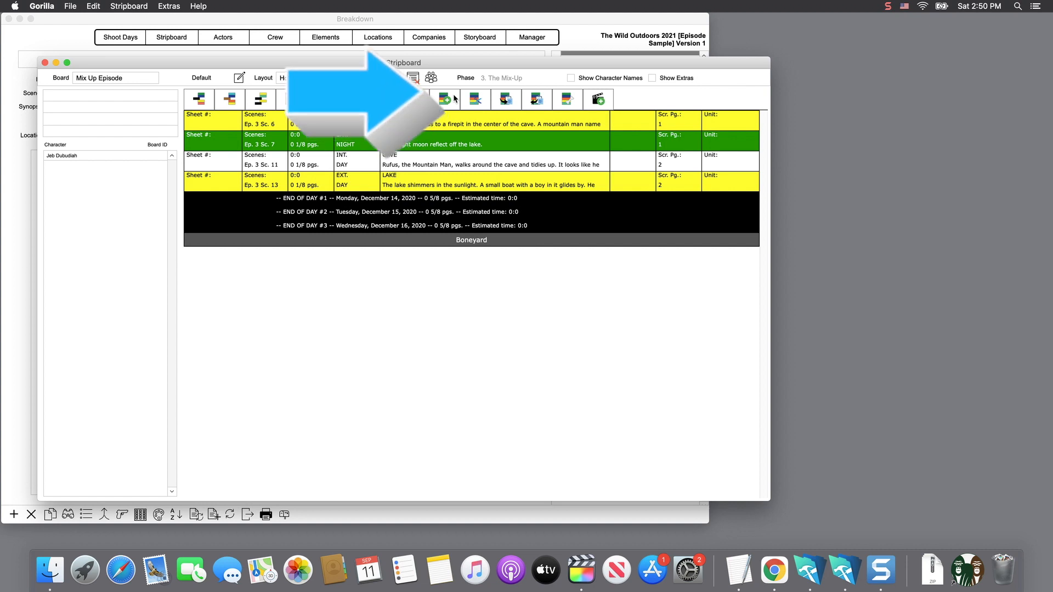
Step: Create a stripboard named "4. Episode 4" attached to the New for Tutorial production phase
left_click(445, 99)
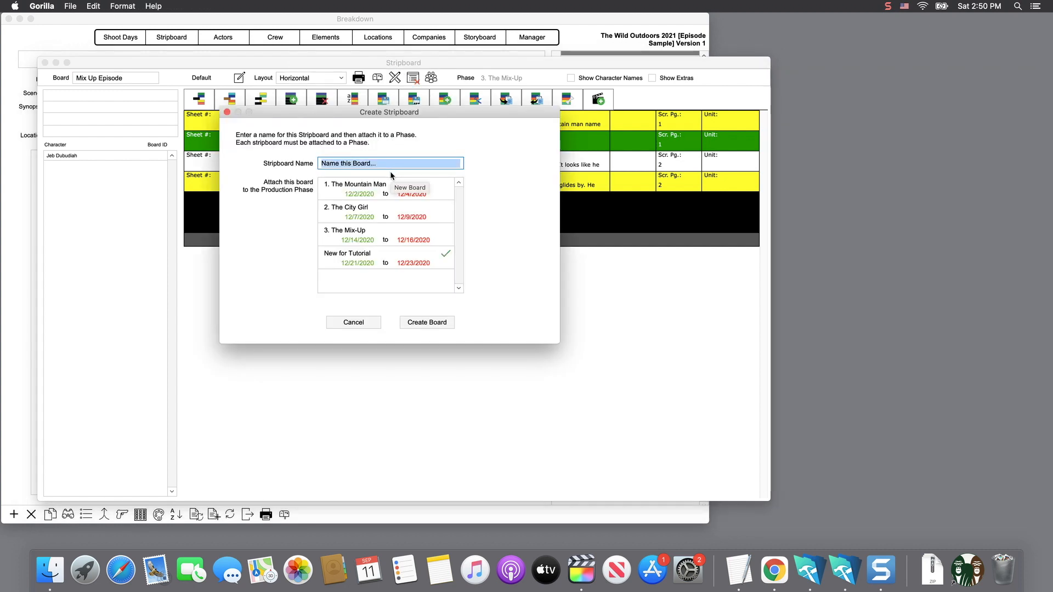
type("4. ")
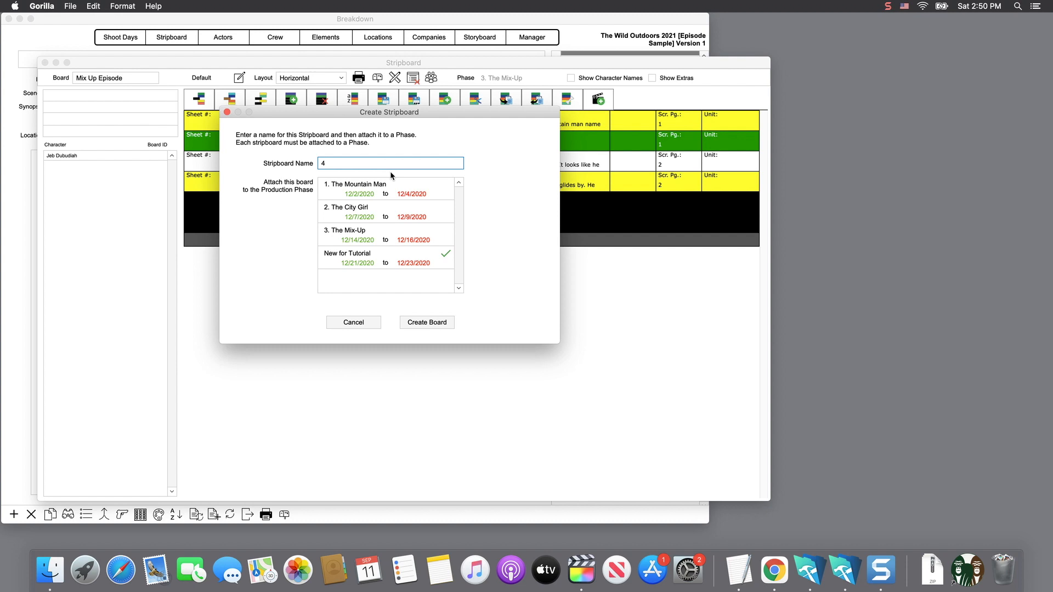
type("Episode 4")
left_click(430, 324)
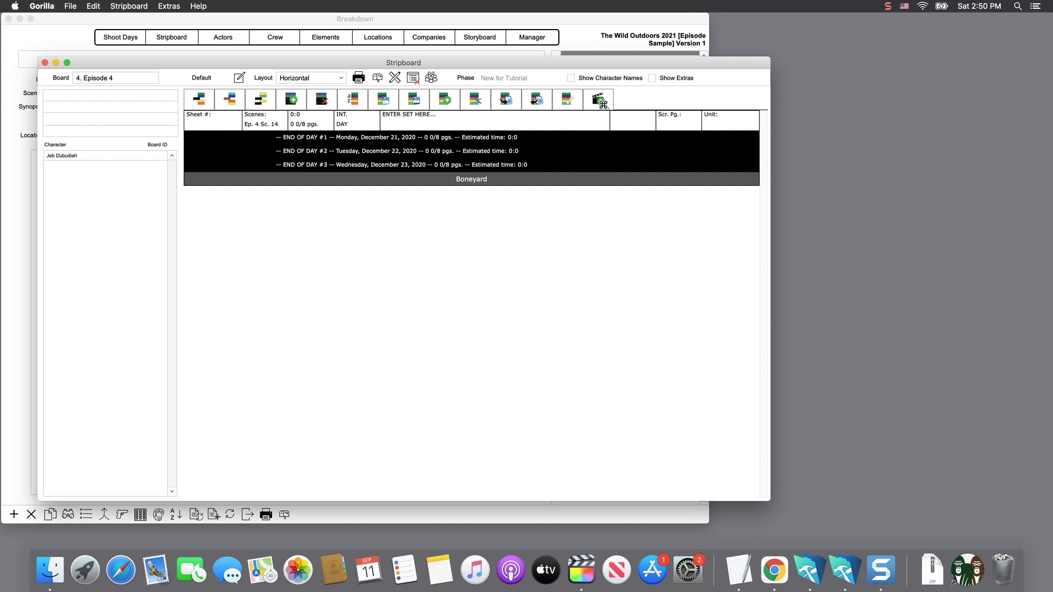
Step: Start a new breakdown sheet for the 4. Episode 4 board, set to EXT, with set name NEW SET and time of day Dawn
left_click(599, 100)
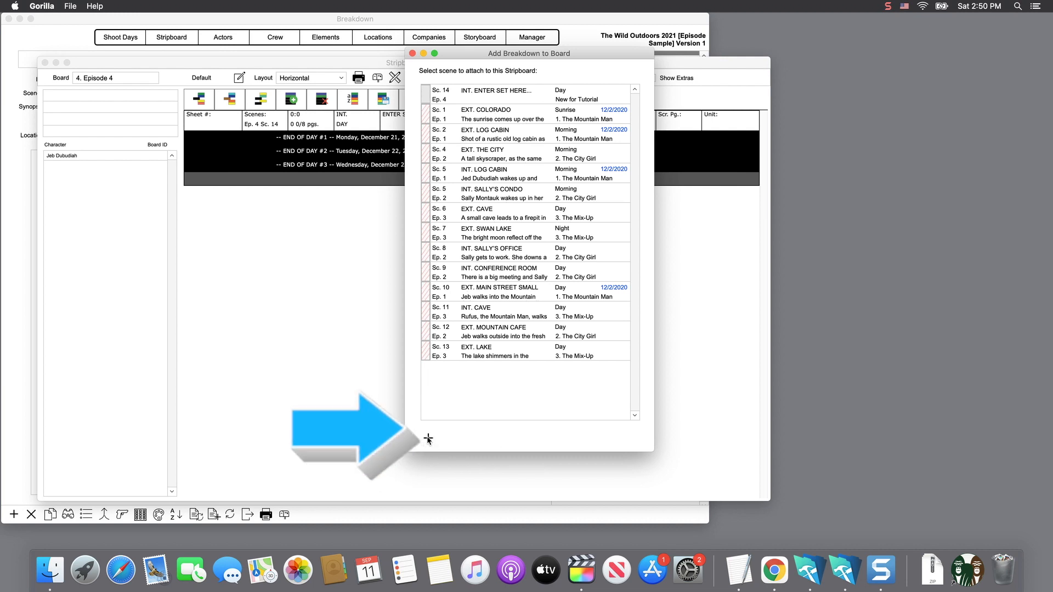
left_click(428, 439)
left_click(325, 194)
left_click(325, 194)
left_click(329, 218)
left_click(385, 191)
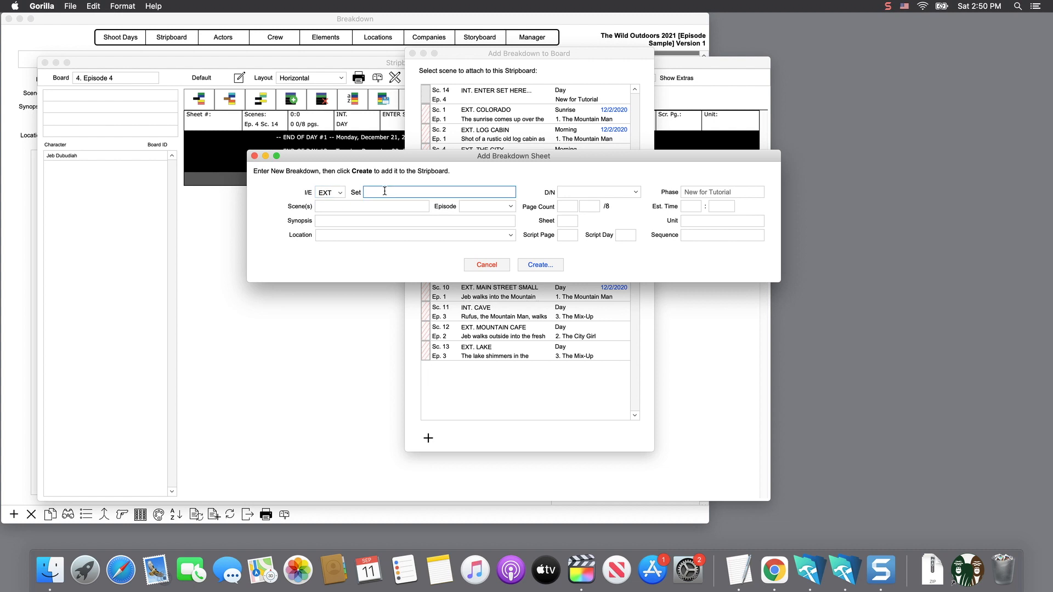
type("NEW SET")
left_click(563, 193)
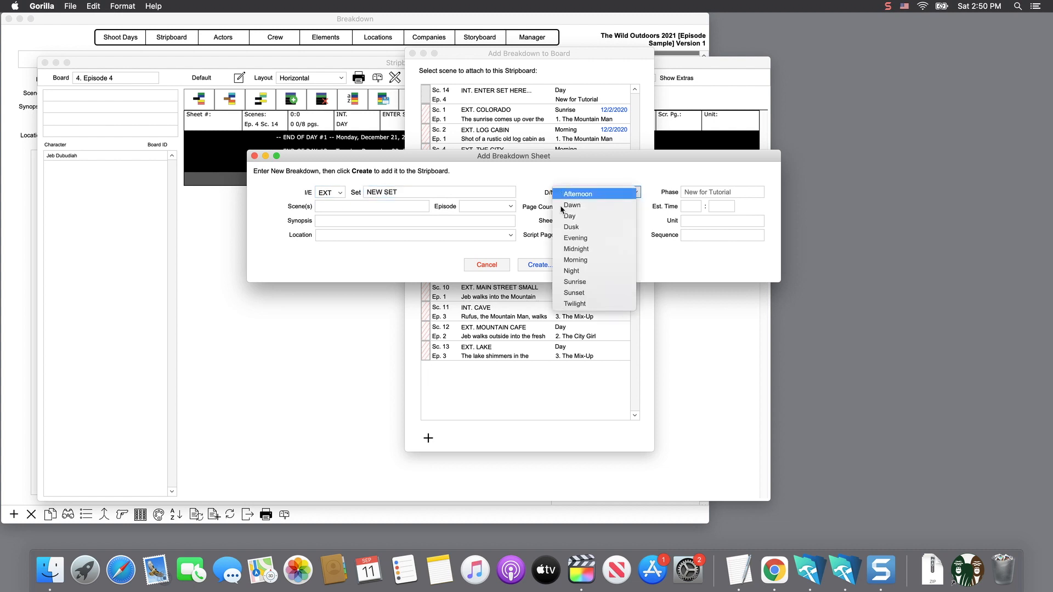
left_click(560, 206)
Step: Enter scene 15 and episode 4 for the new breakdown sheet and create it on the board
left_click(344, 205)
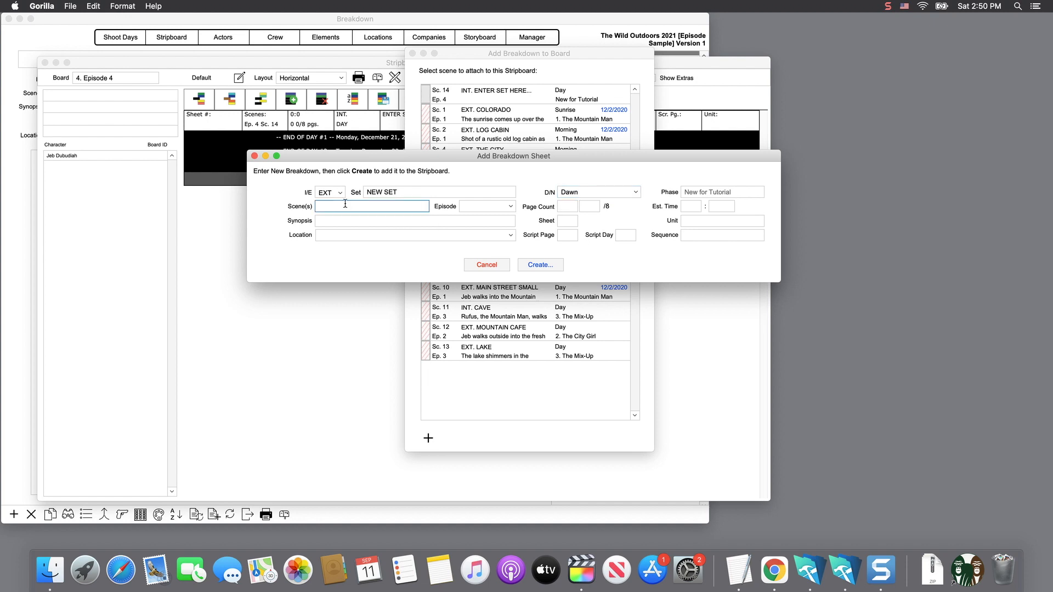
type("15")
left_click(502, 206)
left_click(502, 209)
left_click(481, 207)
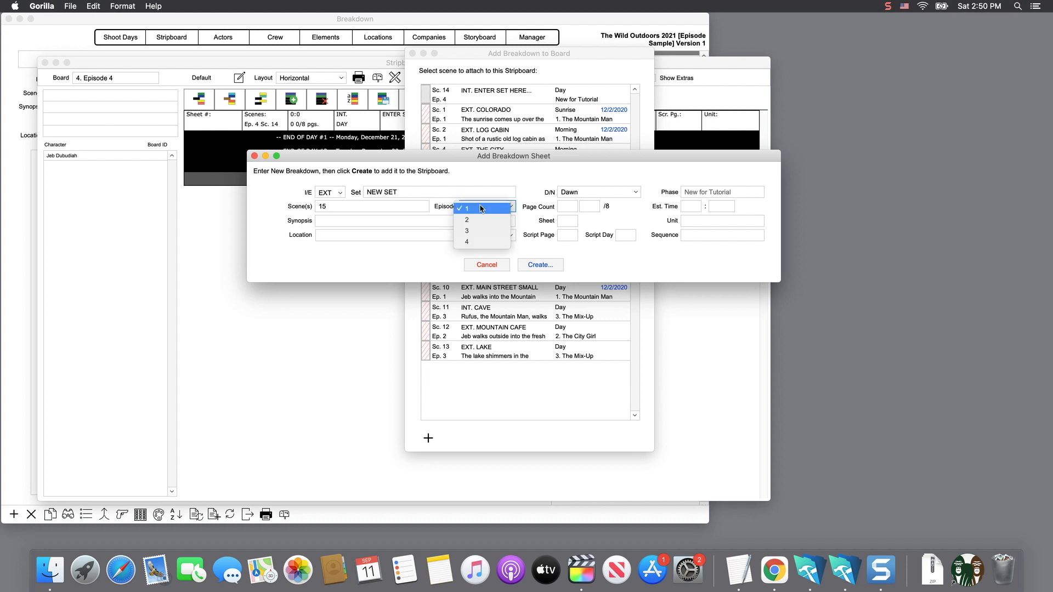
left_click(476, 241)
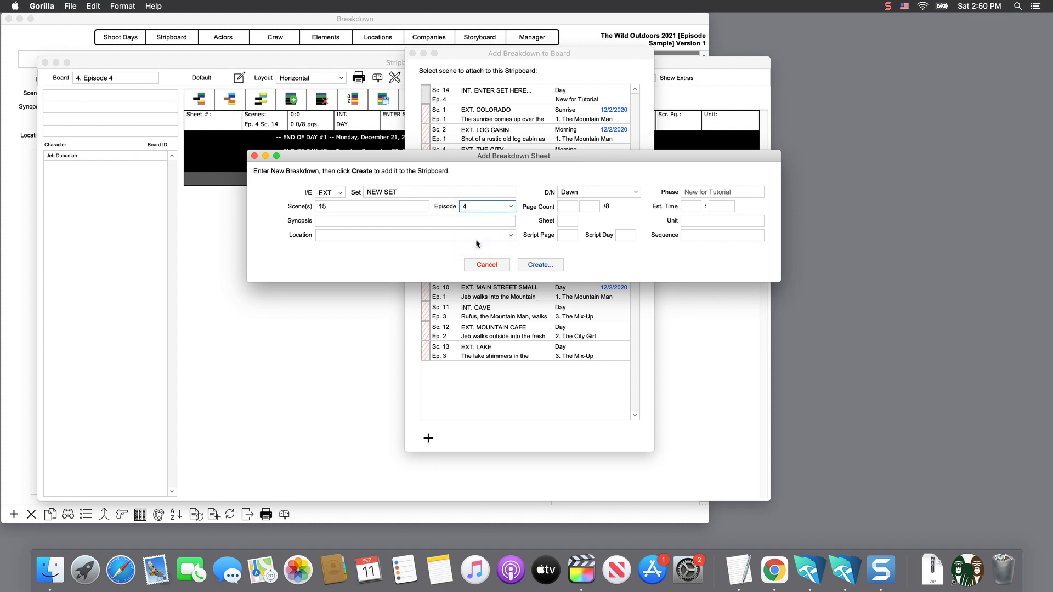
key("Return")
Step: Try to attach scene 1, EXT. COLORADO, to the Episode 4 board and read the help on production phases
double_click(483, 112)
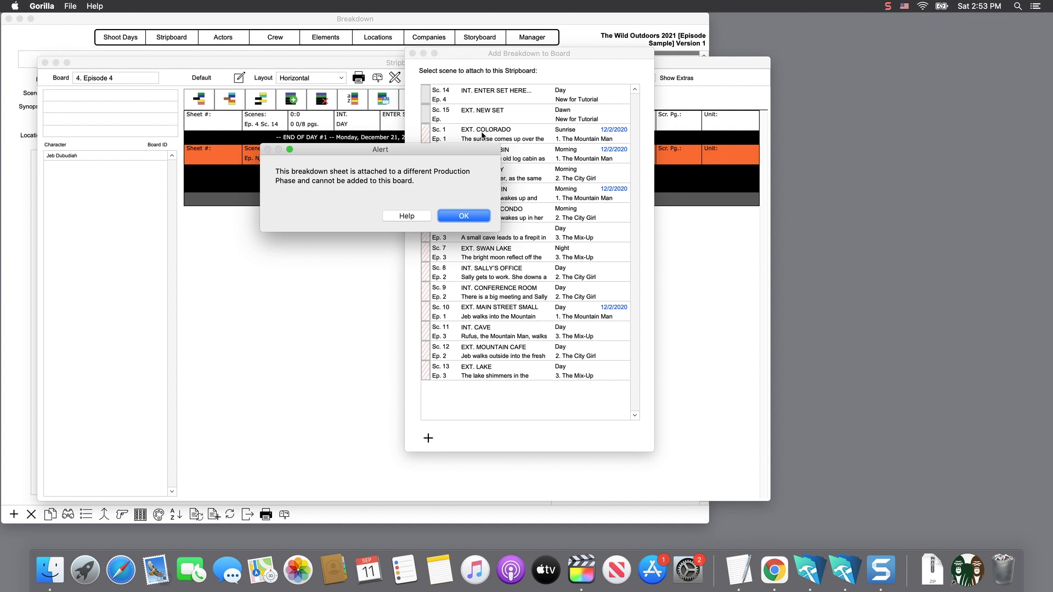
key("super+period")
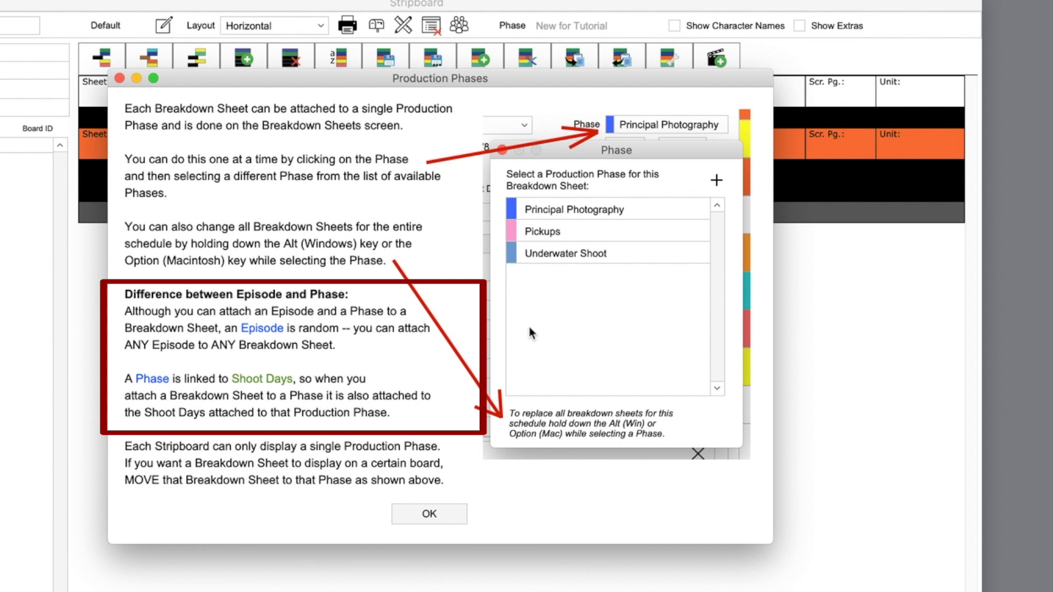
left_click(422, 516)
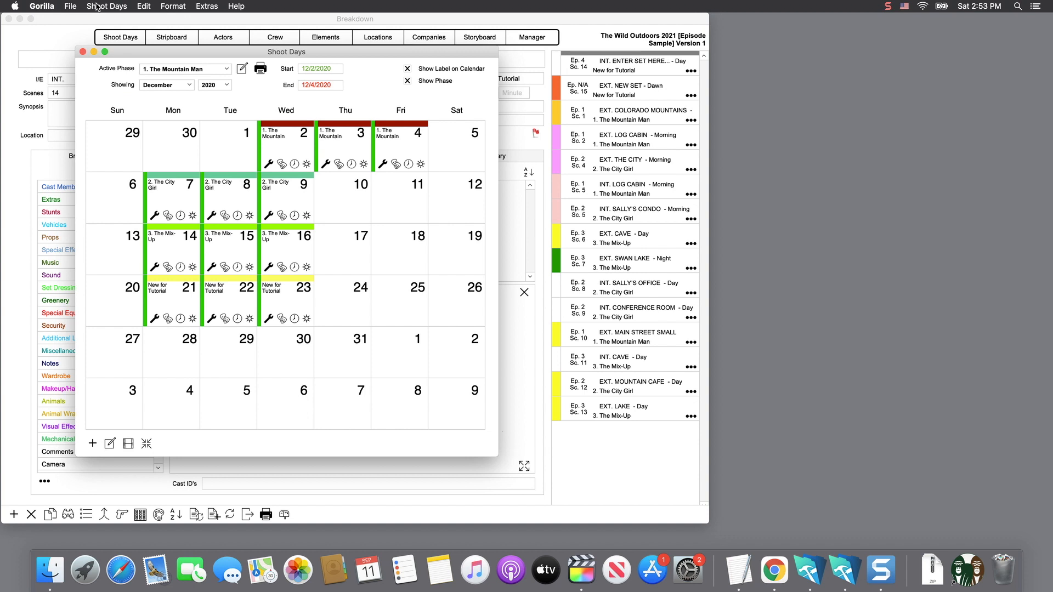
Step: Delete all phases and shoot days of the schedule, together with its stripboards
left_click(92, 7)
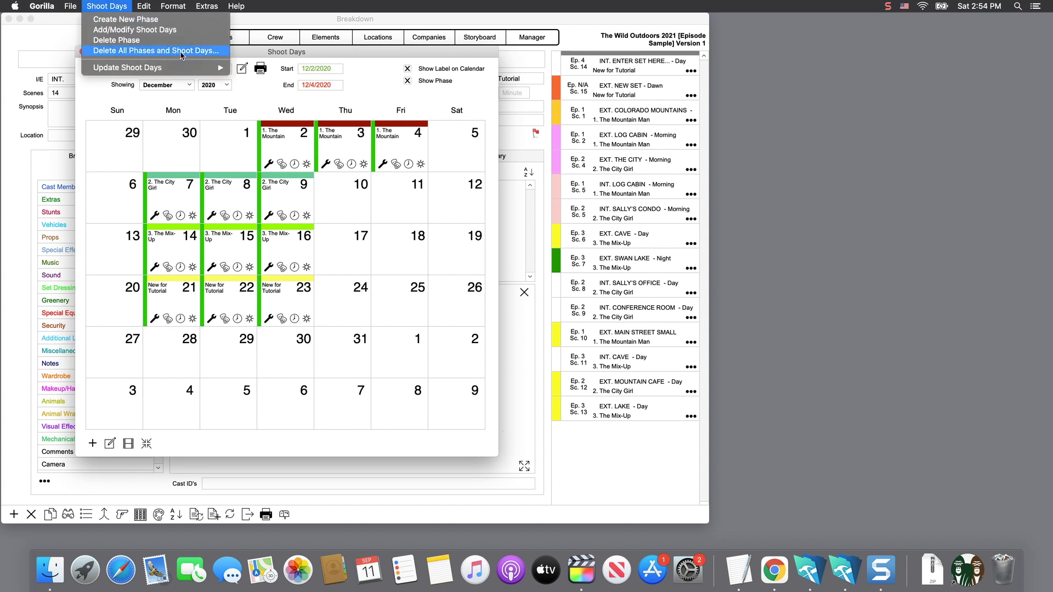
left_click(156, 50)
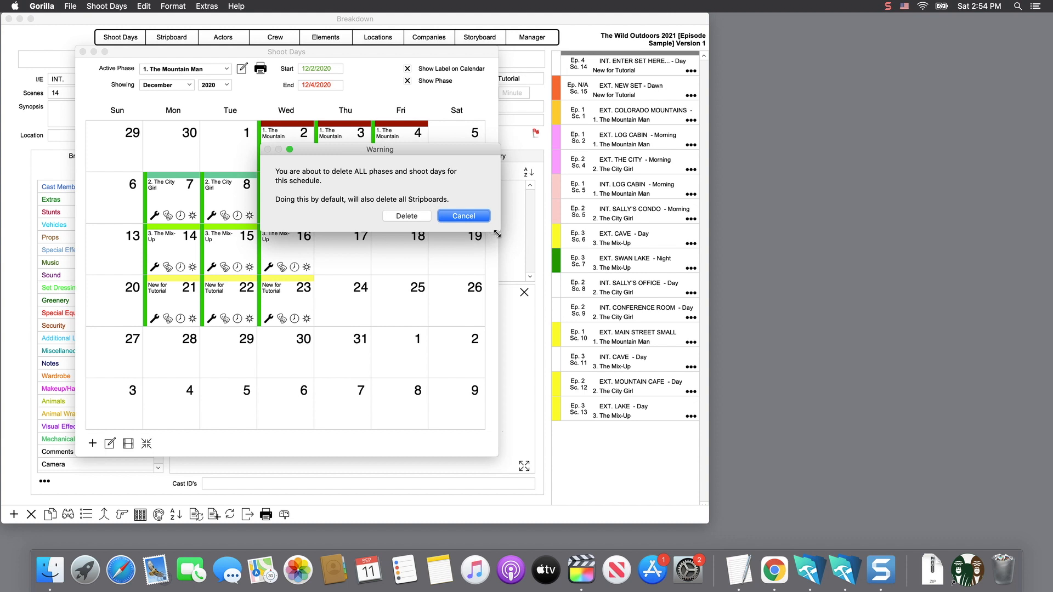
left_click_drag(500, 231, 503, 246)
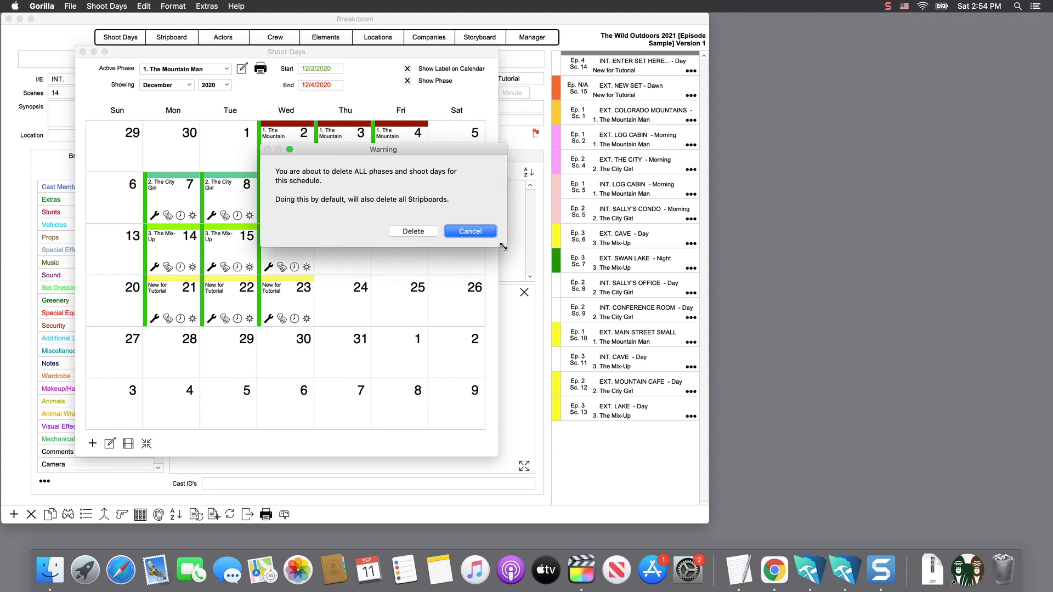
left_click(413, 231)
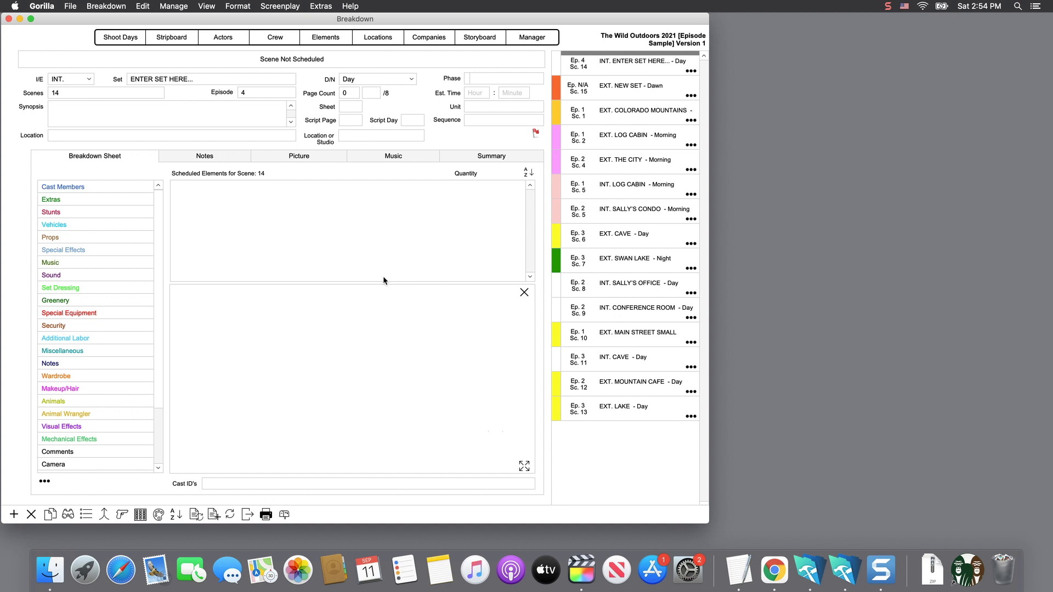
Step: Sort the breakdown sheets by scene number
left_click(176, 516)
left_click(232, 391)
left_click(233, 391)
left_click(249, 412)
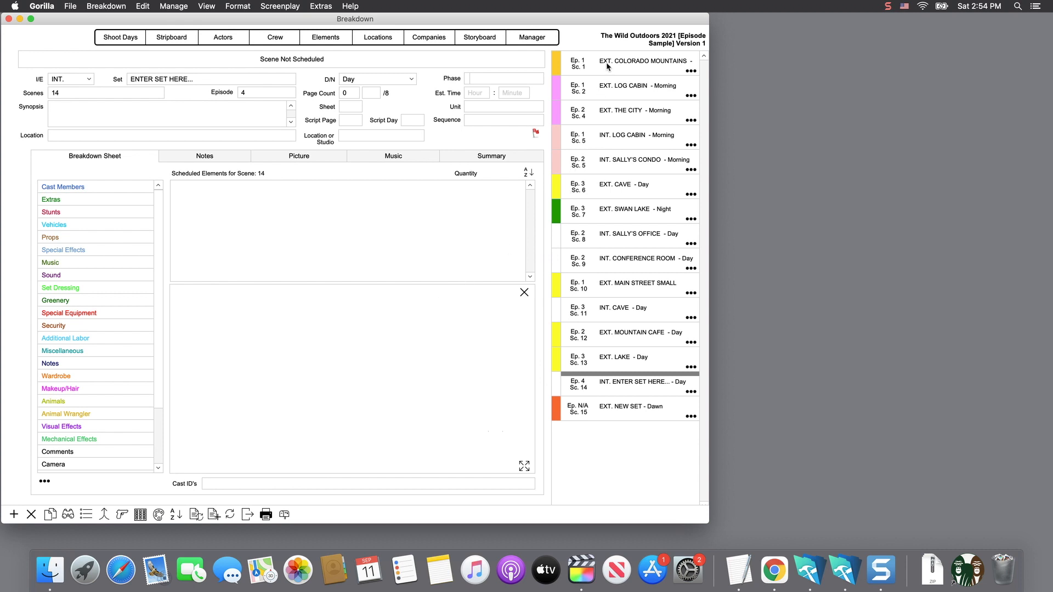
Step: Create one phase per episode, dating New Episode 12/21/2020 to 12/23/2020, and override phases already attached to breakdown sheets
key("super+period")
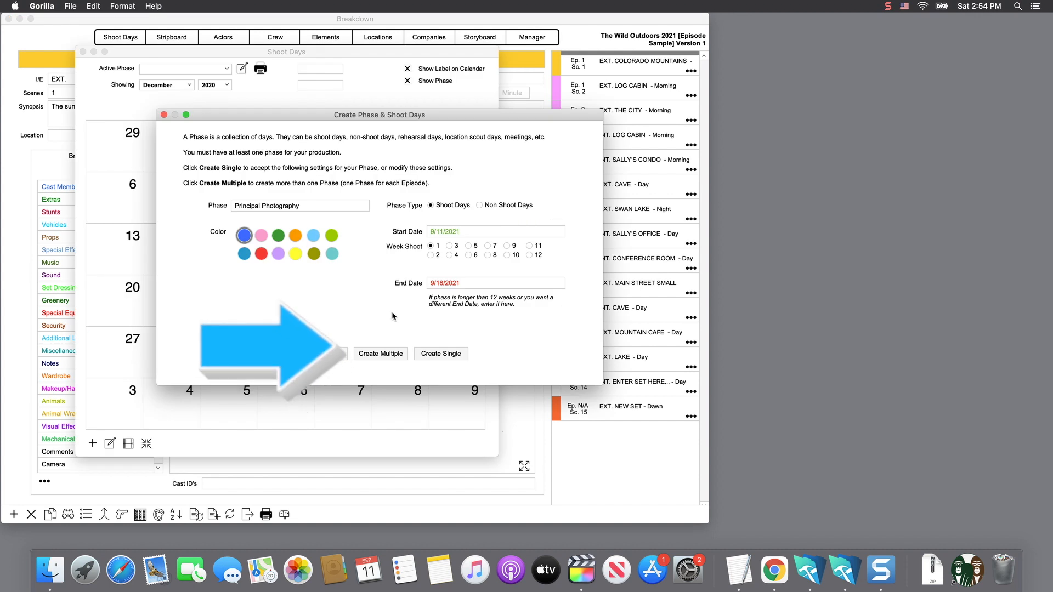
left_click(391, 354)
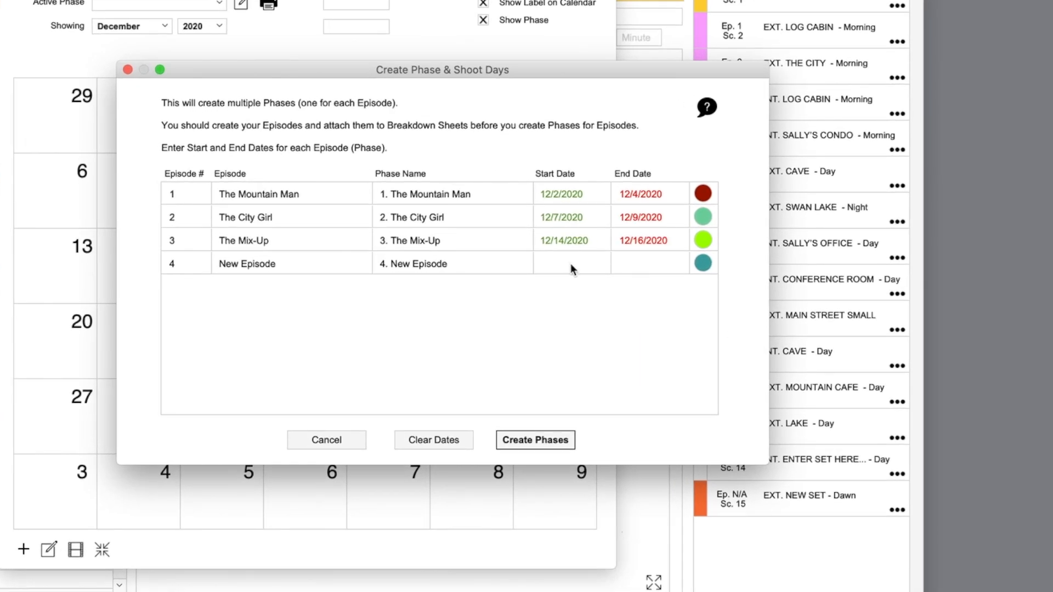
left_click(570, 263)
type("12/21/2020")
left_click(632, 260)
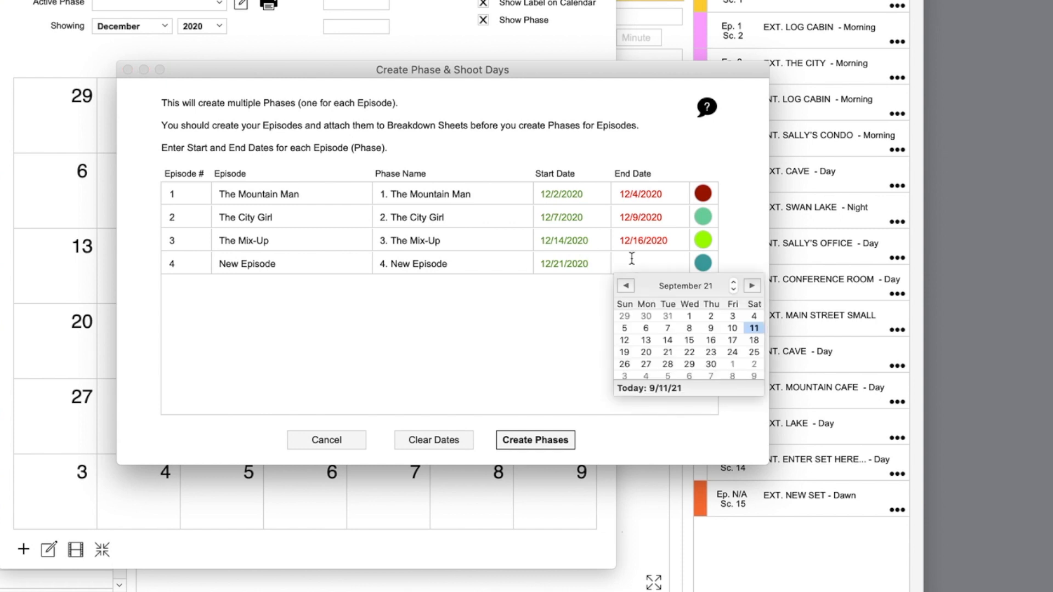
type("12")
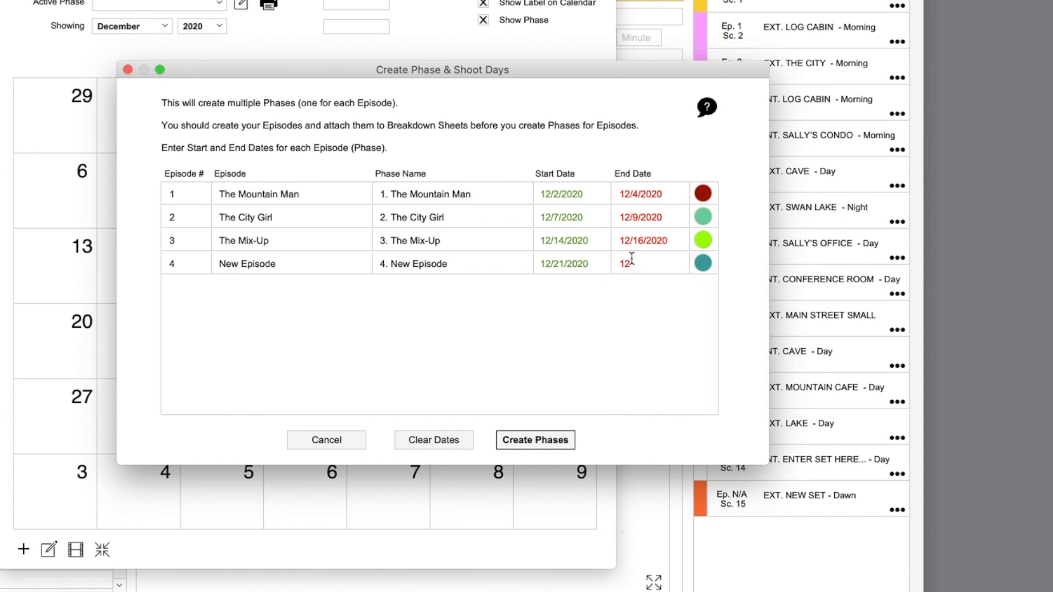
type("/23/2020")
left_click(550, 441)
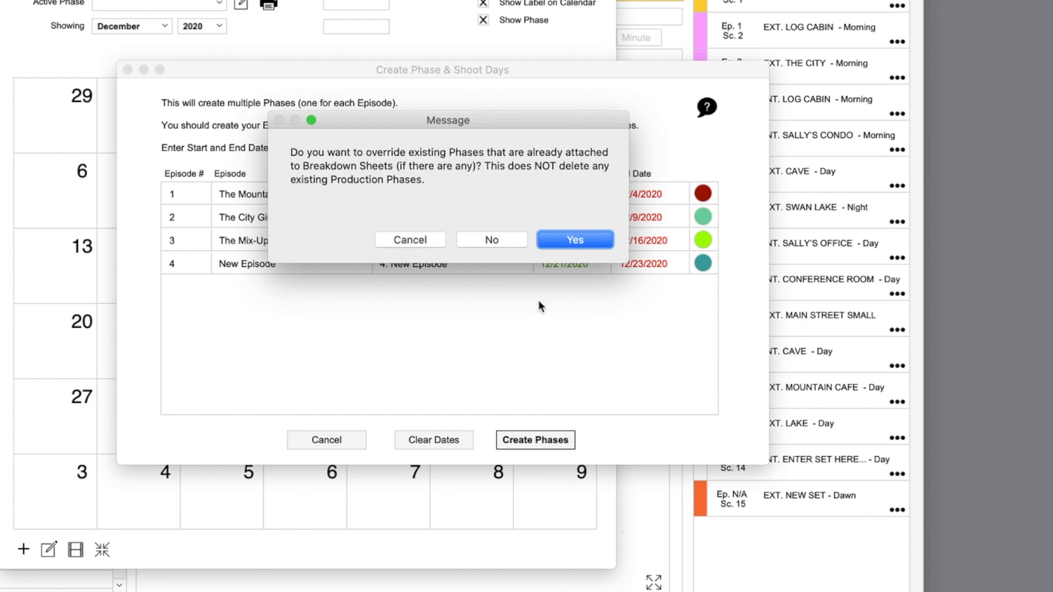
left_click(591, 238)
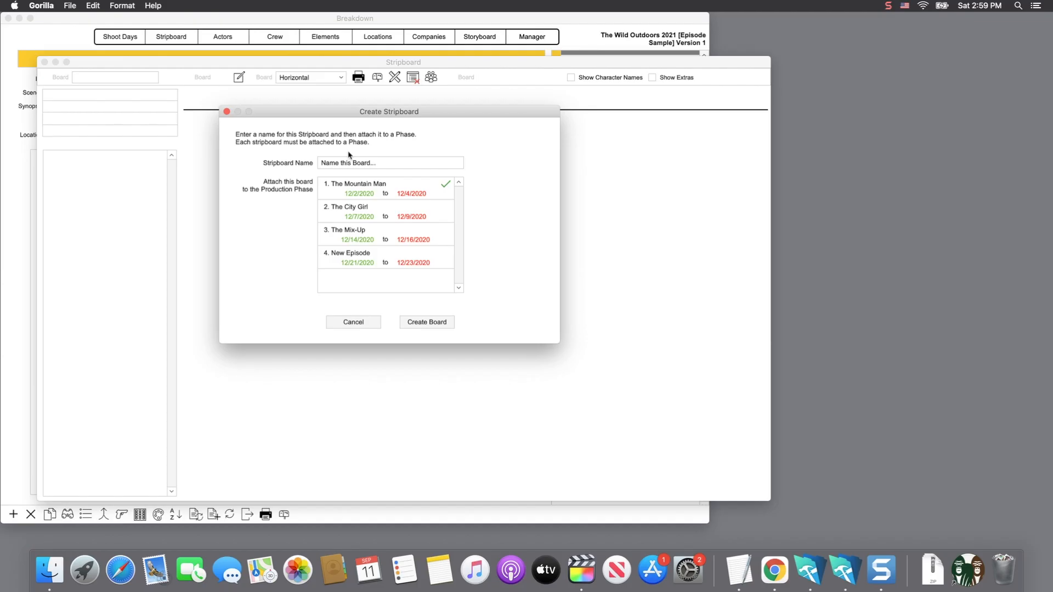
Step: Create a stripboard named "1. Mountain Man" attached to the phase 1. The Mountain Man
left_click(385, 164)
left_click_drag(395, 162, 322, 160)
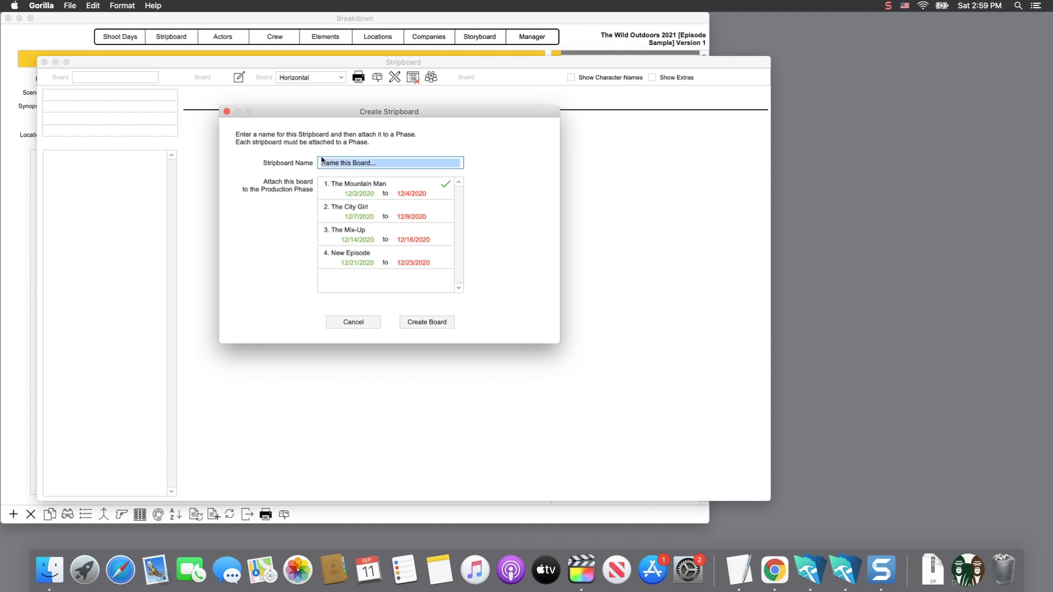
key("BackSpace")
type("Mo")
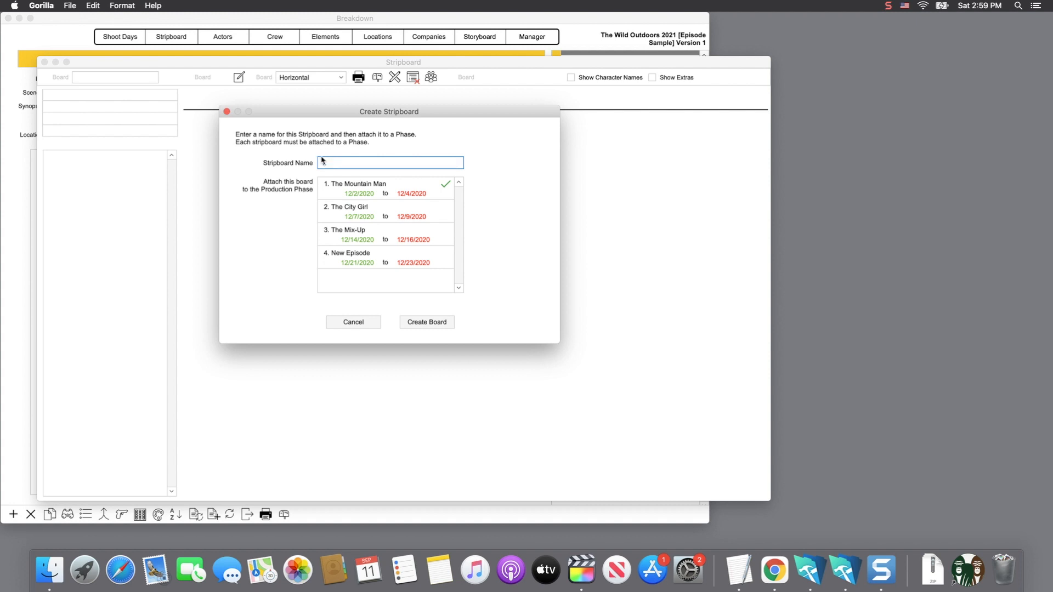
type("untain Man")
left_click(395, 188)
left_click(395, 189)
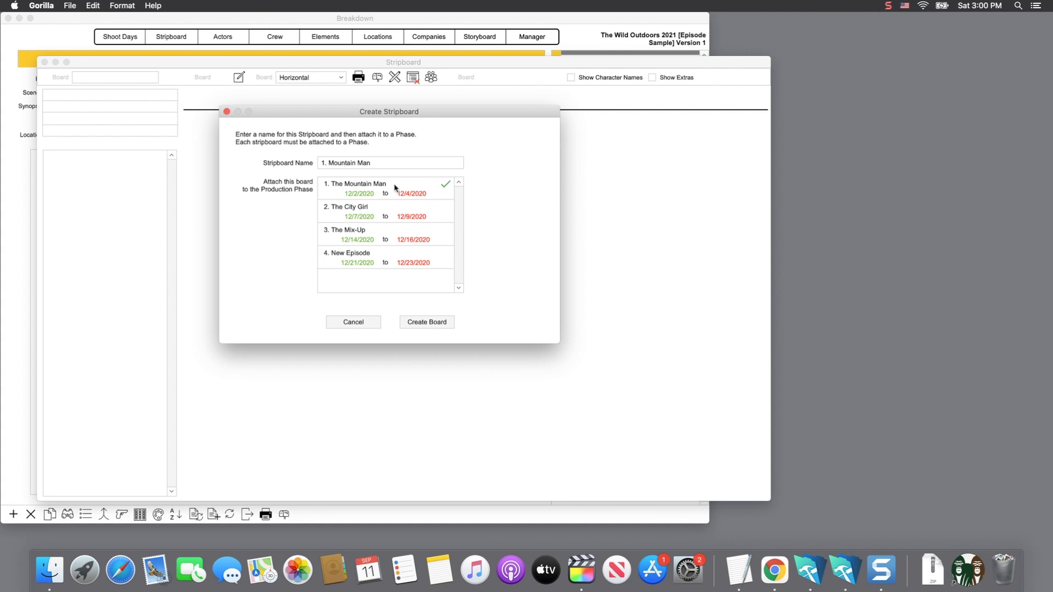
left_click(431, 322)
Step: Create a stripboard named "2. City Giril" attached to the phase 2. The City Girl
left_click(444, 102)
type("2. City Giril")
left_click(380, 211)
left_click(429, 324)
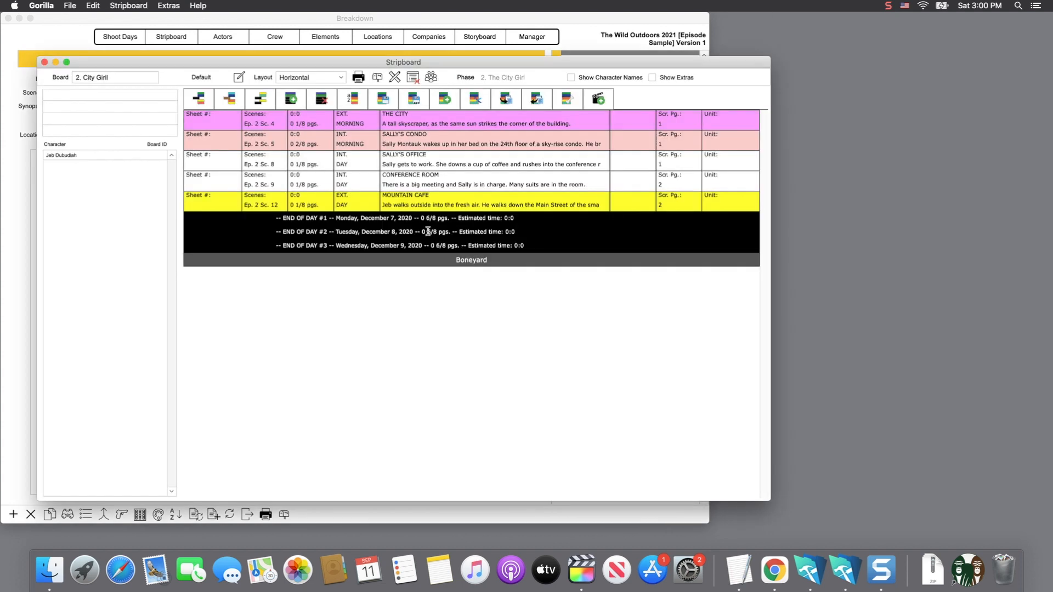
Step: Create a stripboard named "3. Mix-Up" attached to the phase 3. The Mix-Up
left_click(445, 100)
type("3. Mix-Up")
left_click(389, 233)
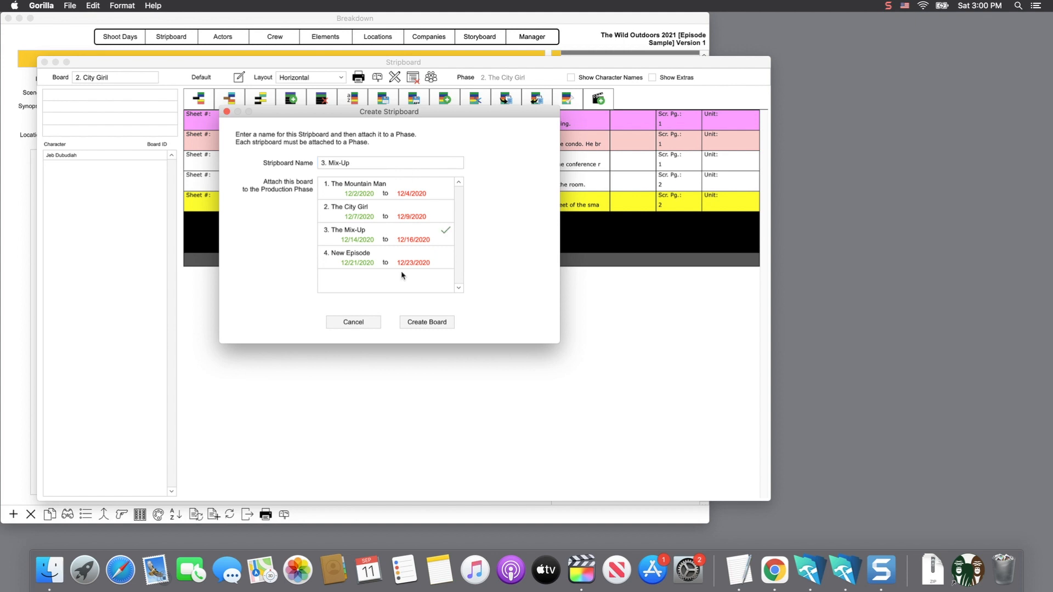
left_click(425, 323)
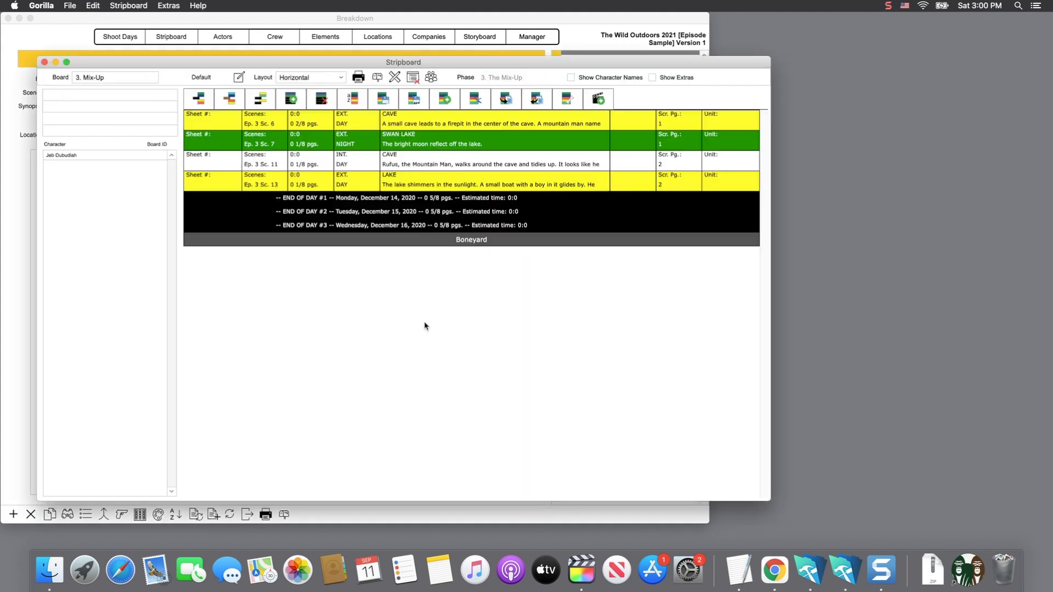
Step: Create a stripboard named "4. New Episode" attached to the phase 4. New Episode
left_click(445, 99)
left_click(382, 163)
type("4. New Episode")
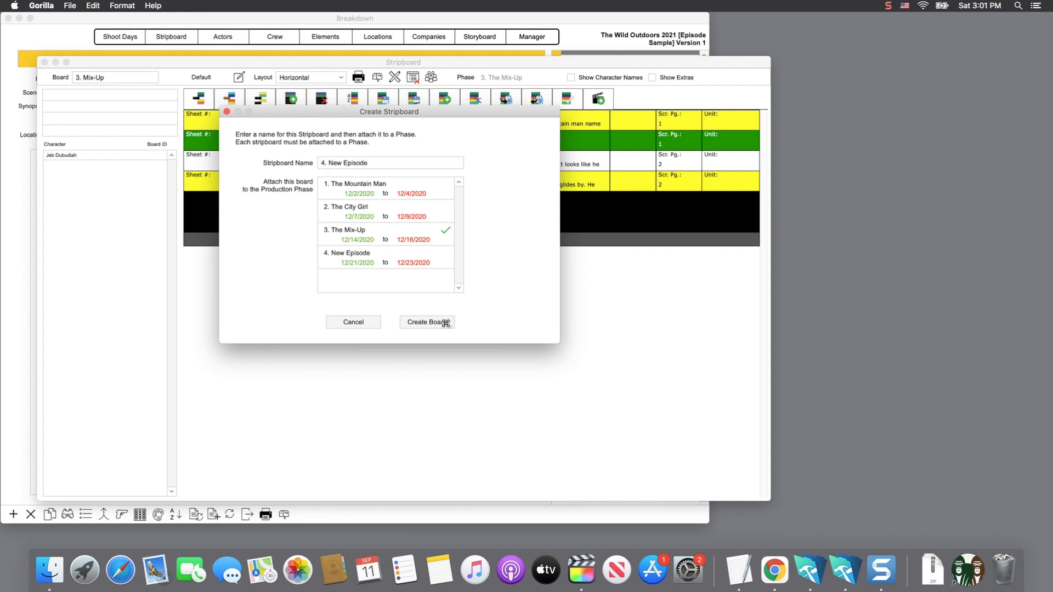
left_click(442, 321)
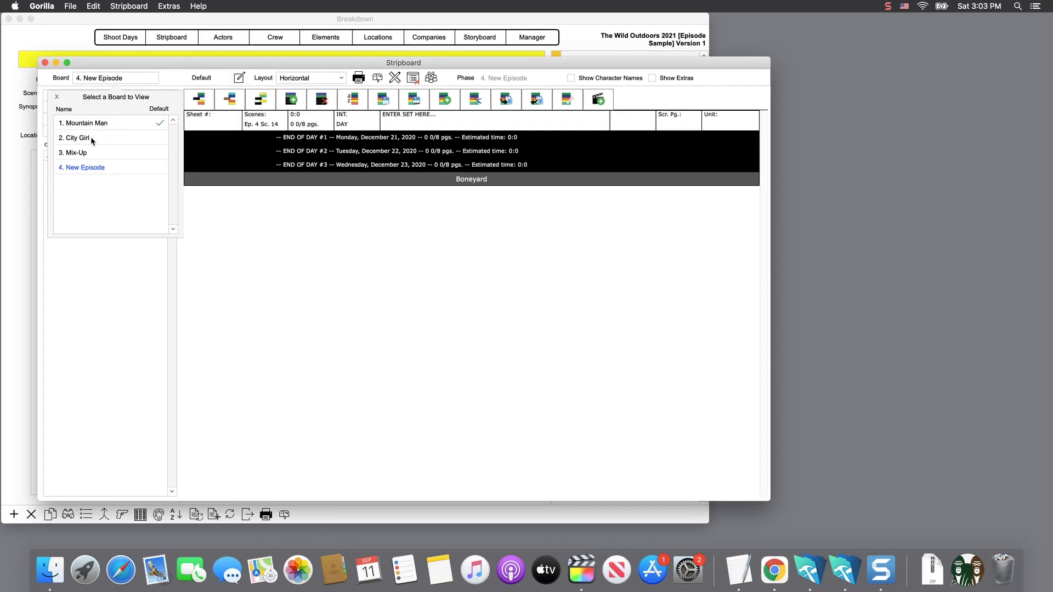
Step: View the City Girl board and the Mix-Up board to compare their scenes
left_click(92, 138)
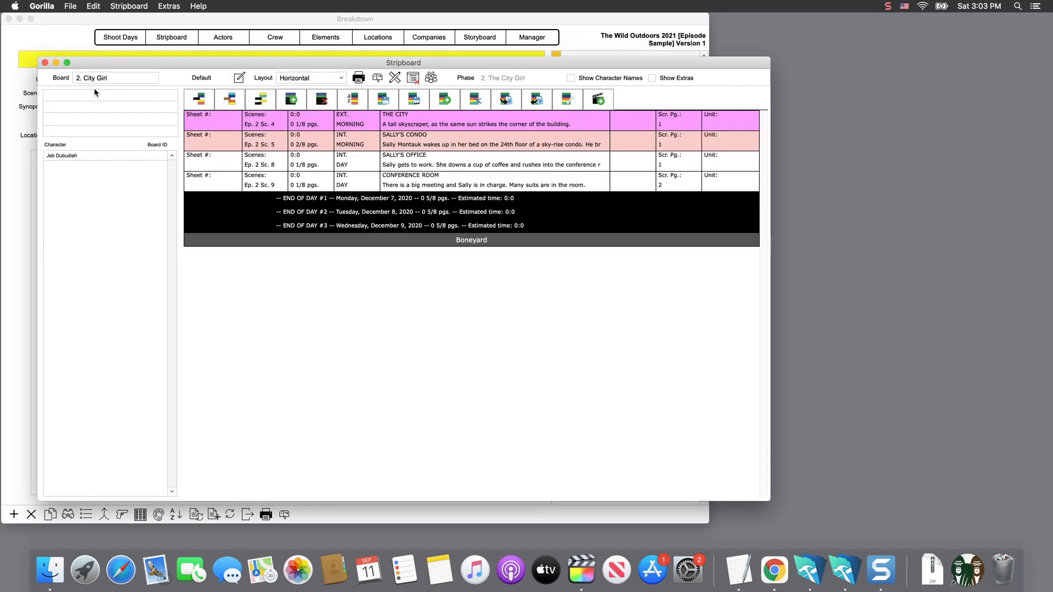
left_click(94, 80)
left_click(94, 150)
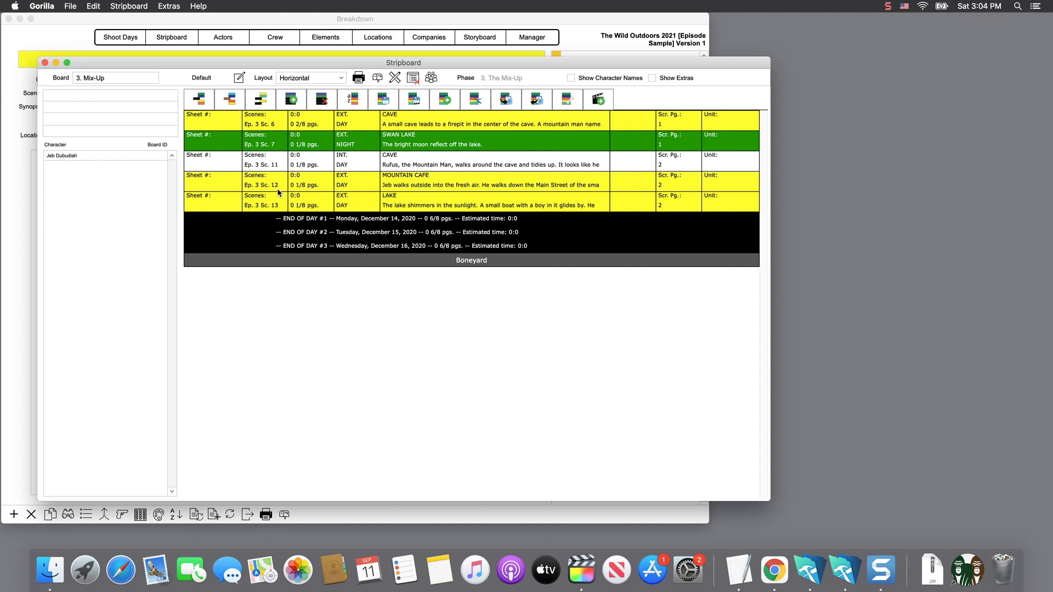
Step: Move scene 12, MOUNTAIN CAFE, to episode 2 The City Girl and assign its breakdown sheet to the phase 2. The City Girl
double_click(278, 188)
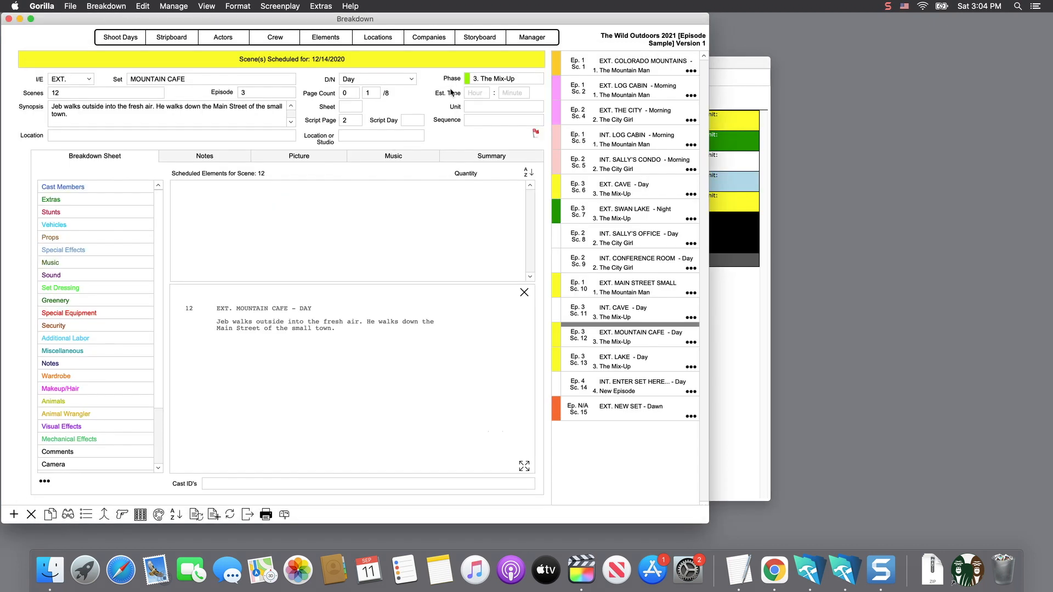
left_click(289, 93)
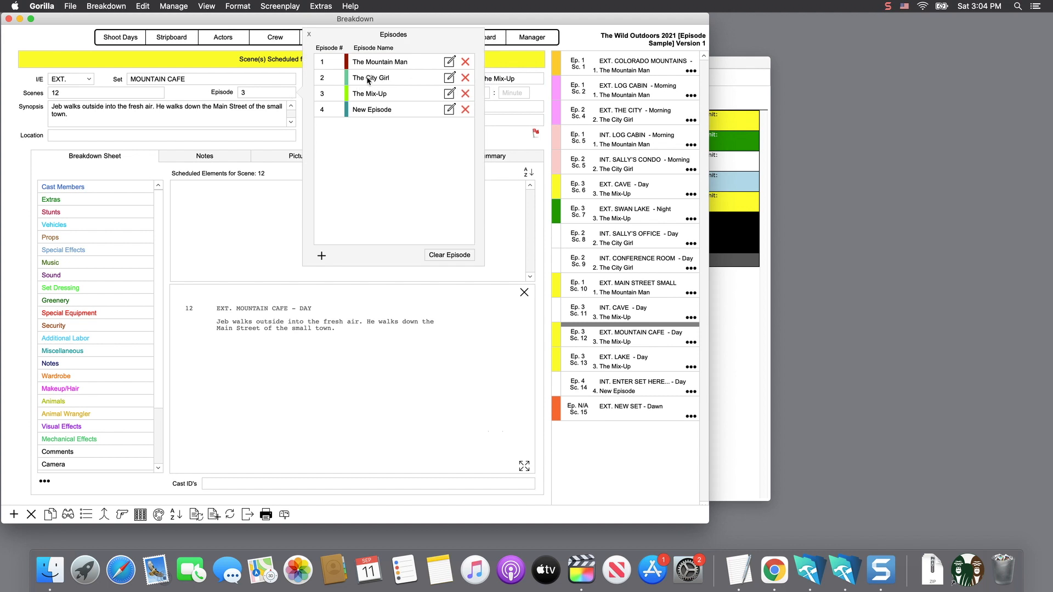
left_click(370, 77)
left_click(481, 81)
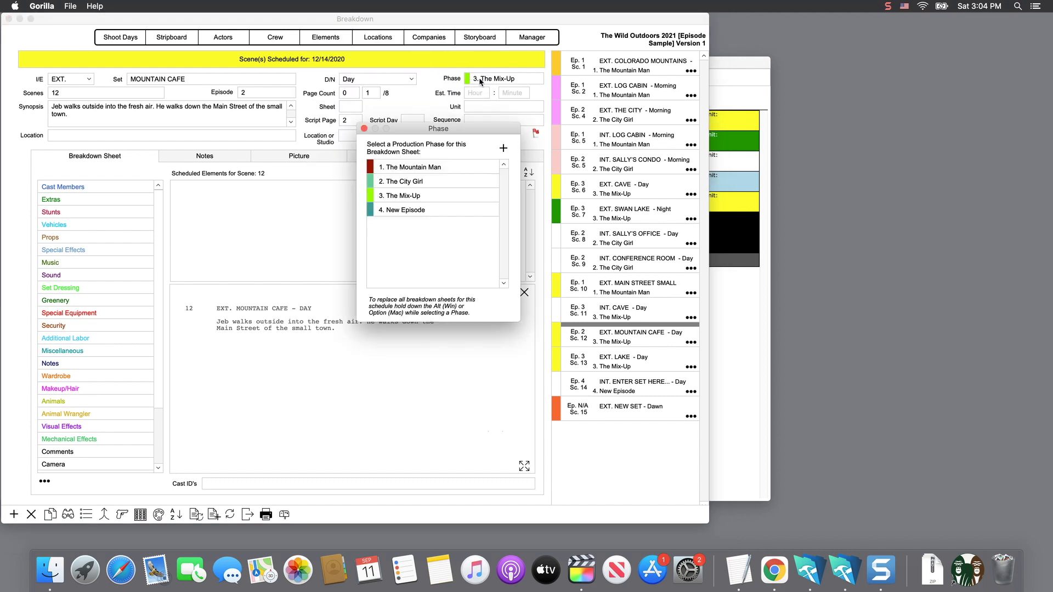
left_click(411, 184)
left_click(429, 235)
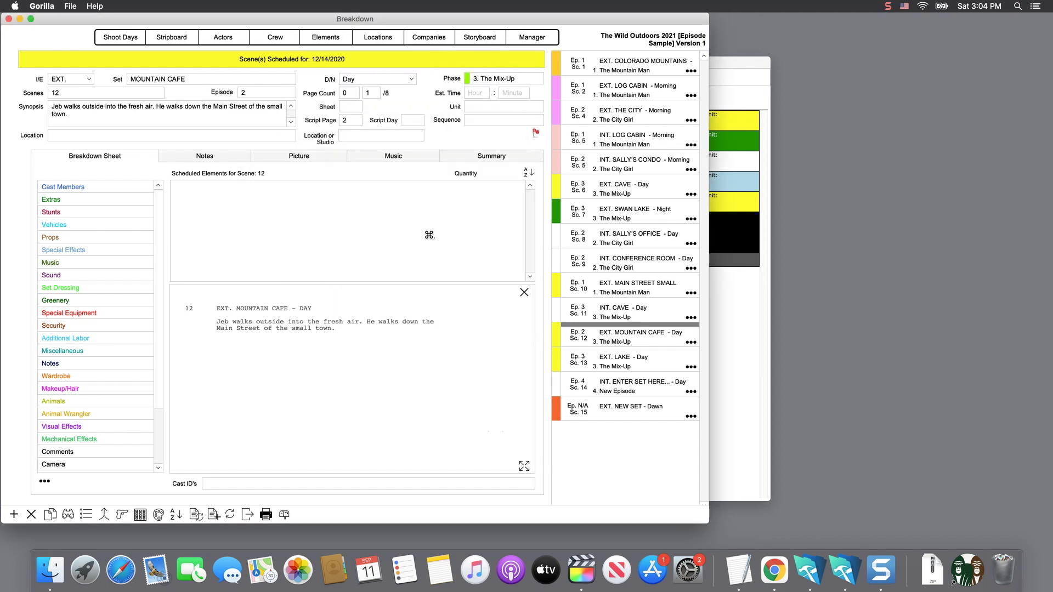
Step: Update the 3. Mix-Up stripboard to reflect the moved scene, and bring up the 2. City Girl board
left_click(177, 39)
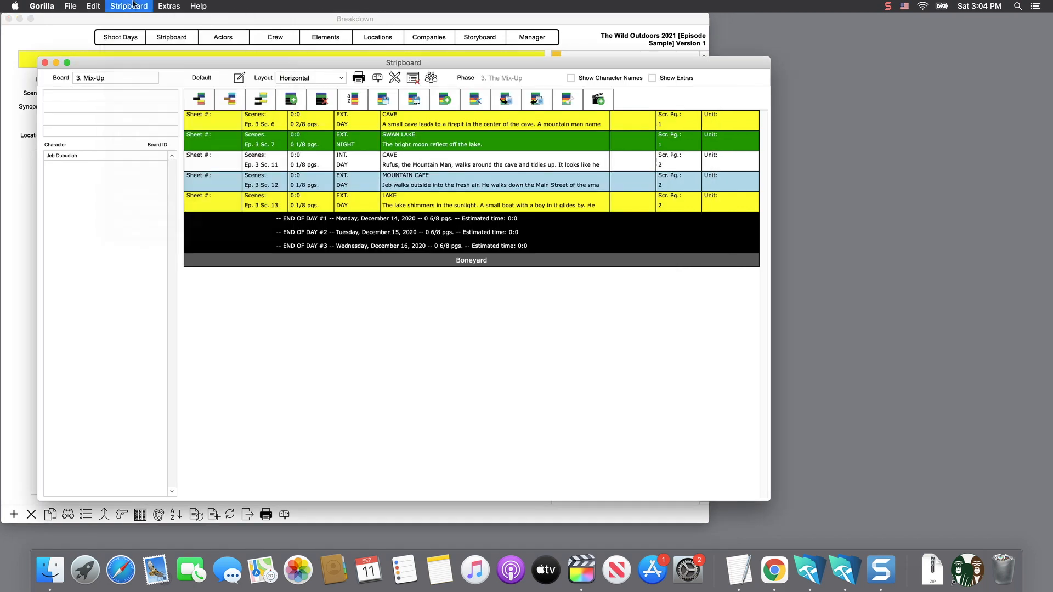
left_click(131, 6)
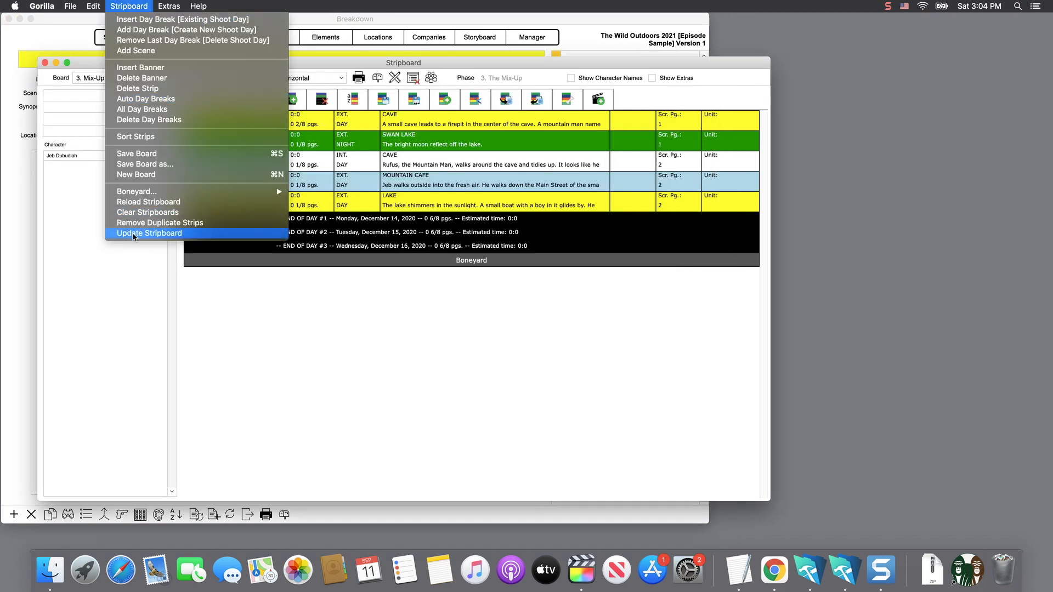
left_click(149, 233)
left_click(447, 230)
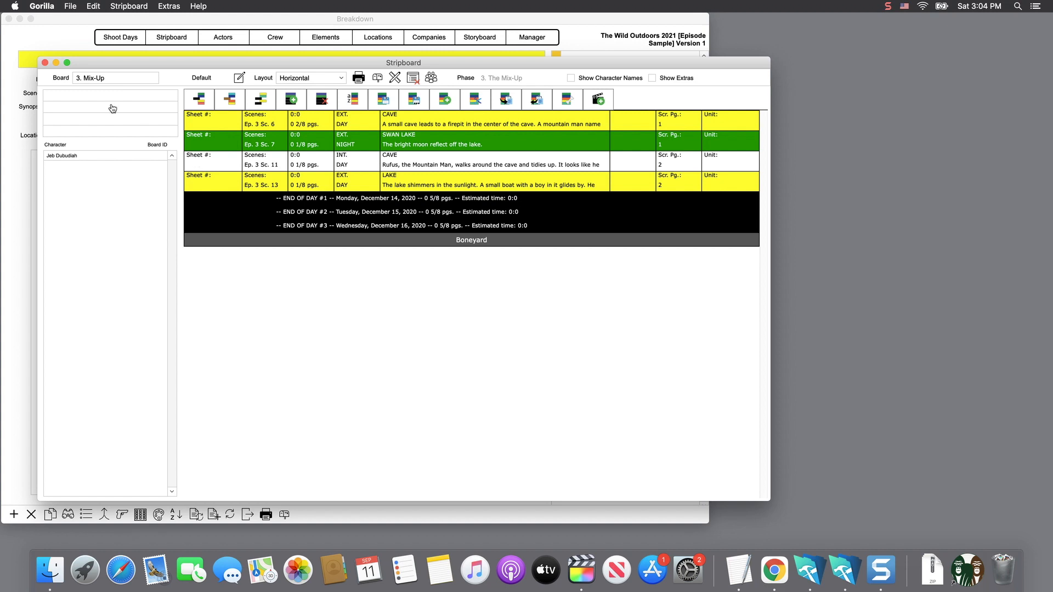
left_click(100, 84)
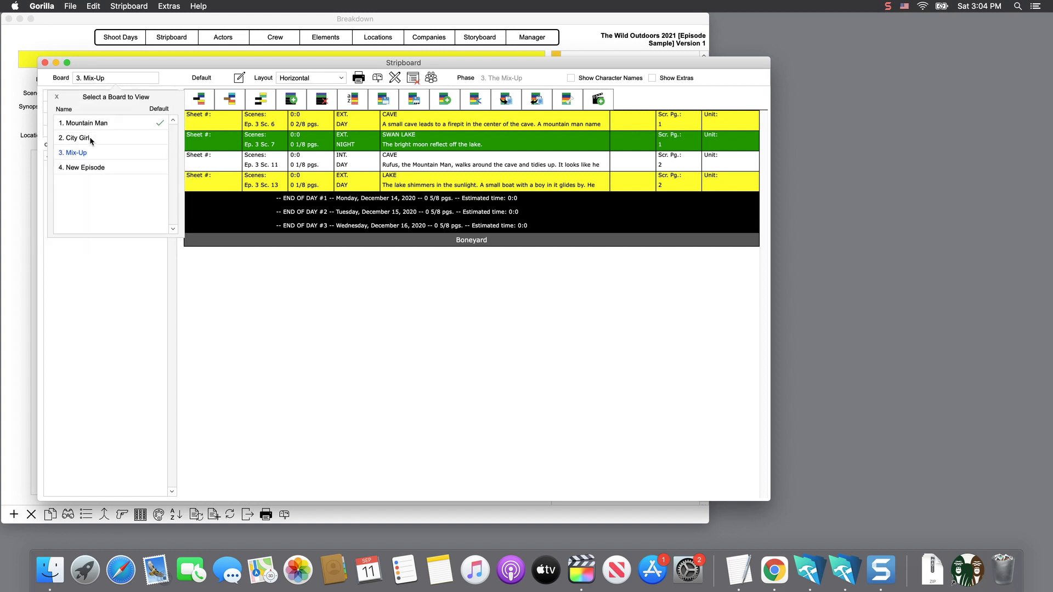
left_click(90, 137)
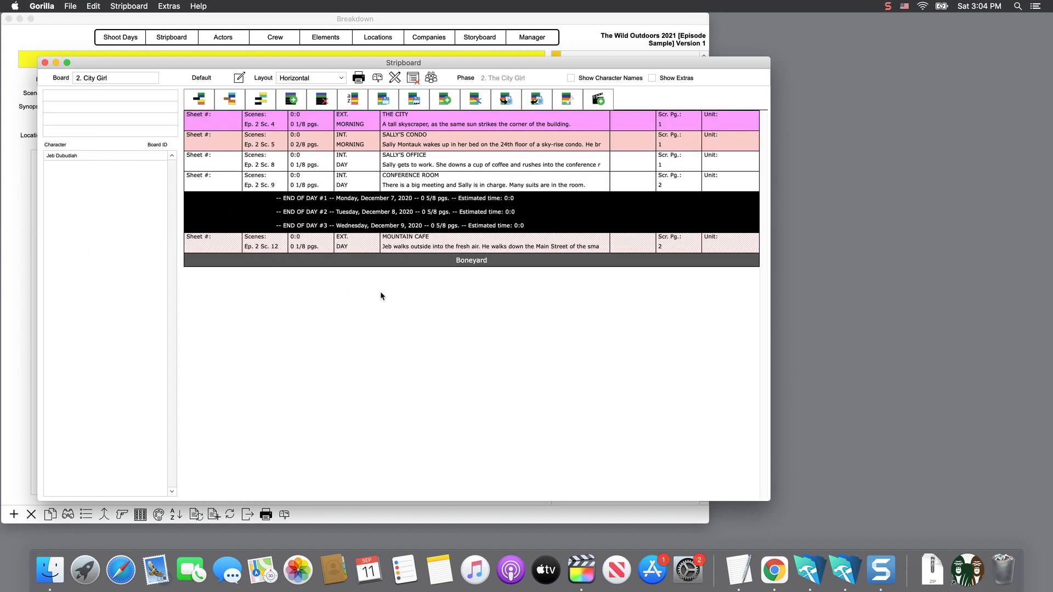